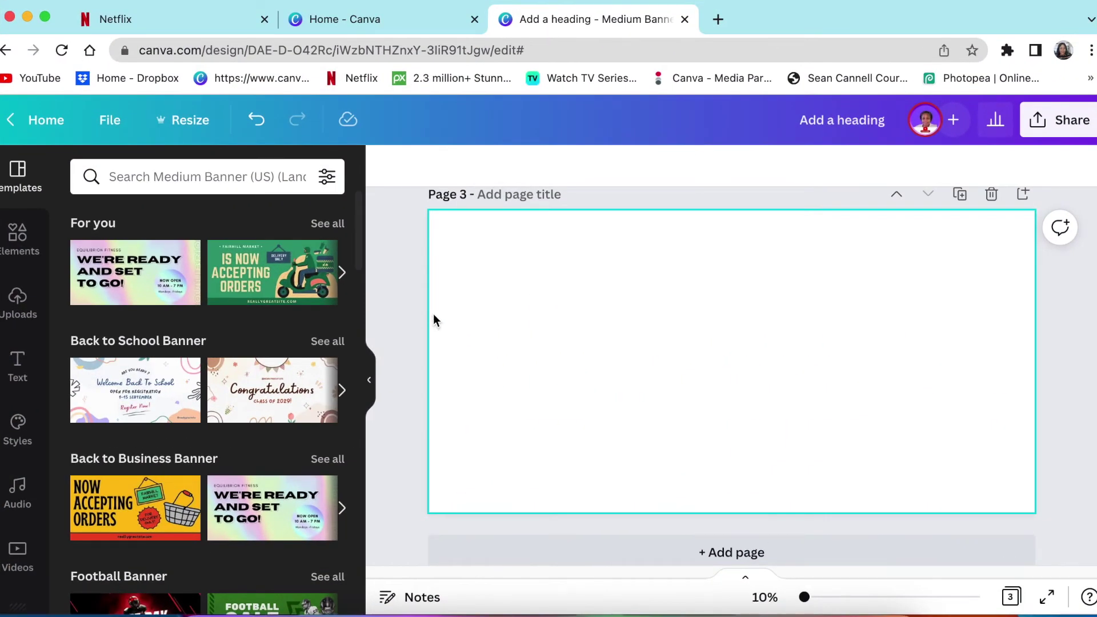
# - Search the Elements graphics for 'gradient' and browse down through the results
pyautogui.click(17, 234)
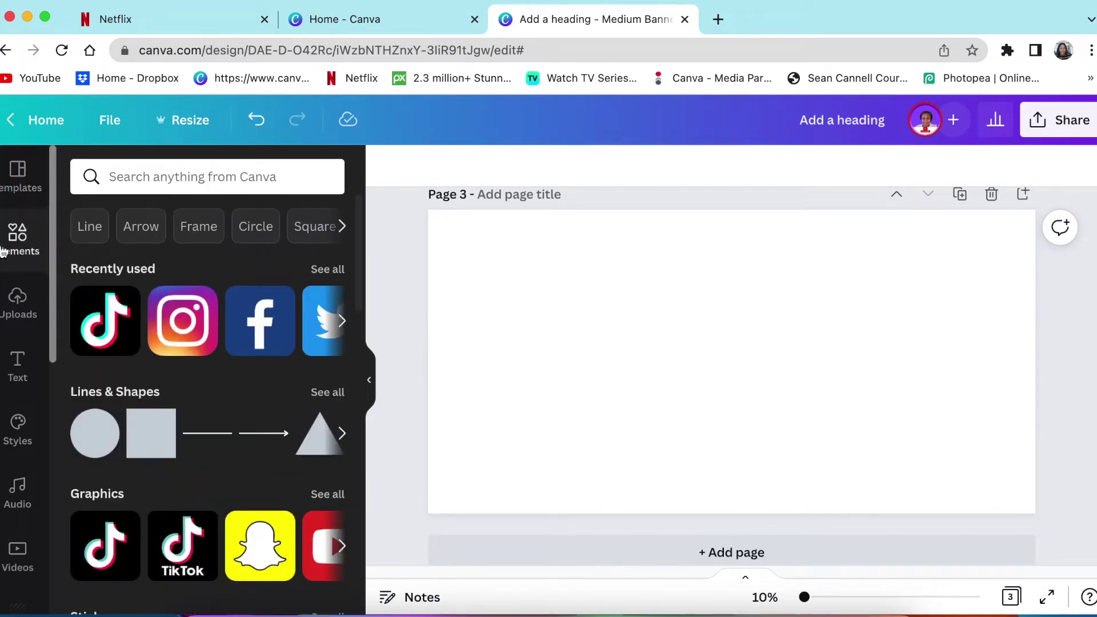
pyautogui.click(127, 178)
pyautogui.write('gradient')
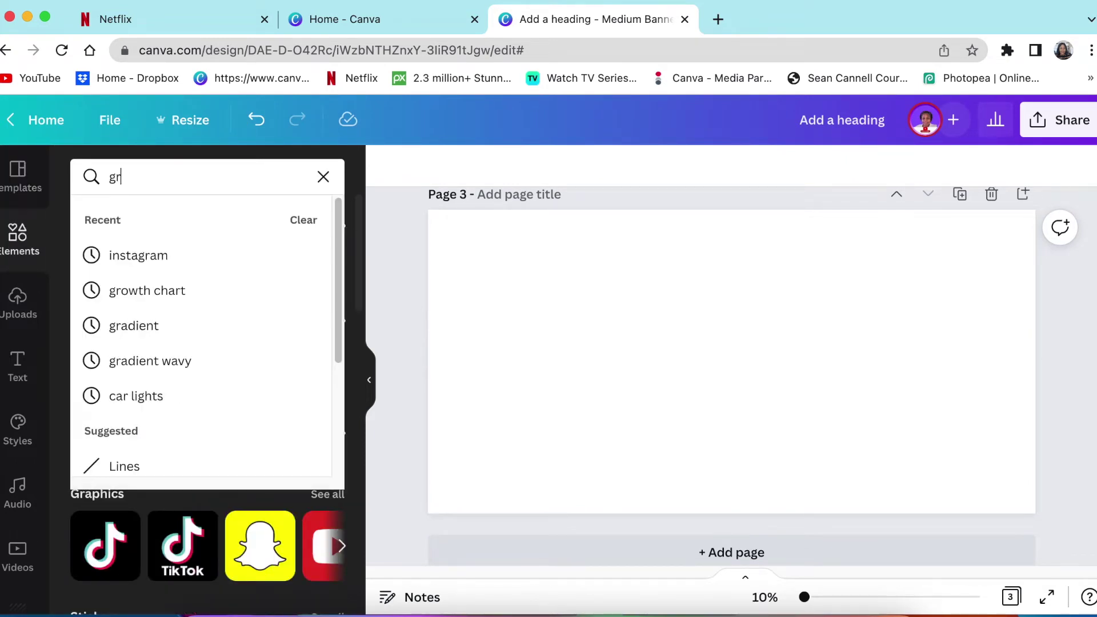
pyautogui.press('Return')
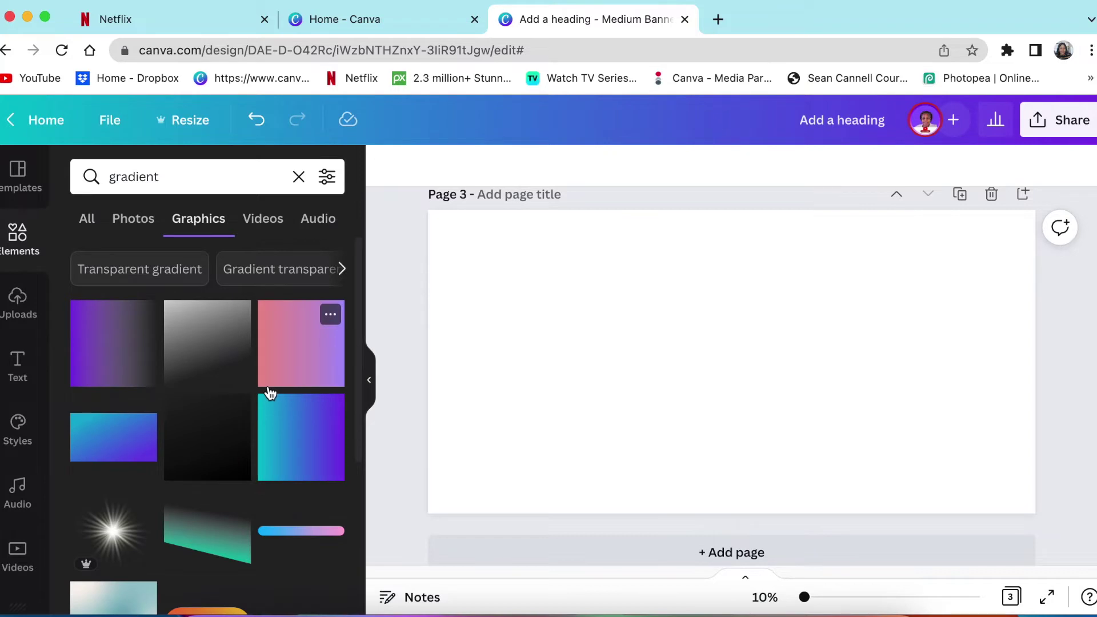
pyautogui.scroll(-5, 269, 393)
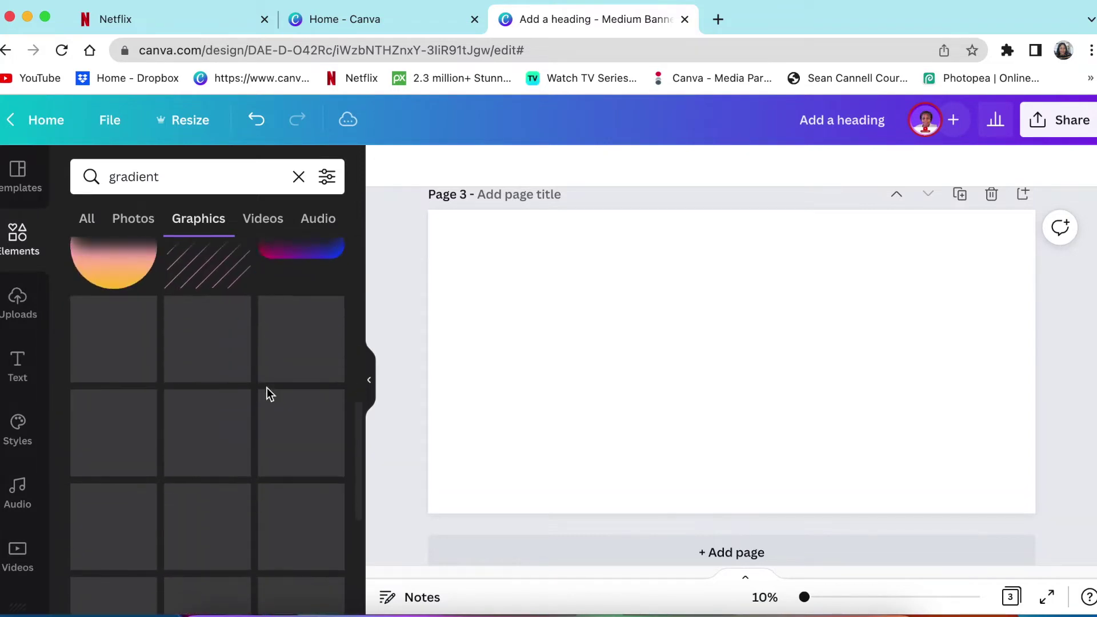
pyautogui.scroll(-3, 266, 388)
pyautogui.scroll(-8, 268, 394)
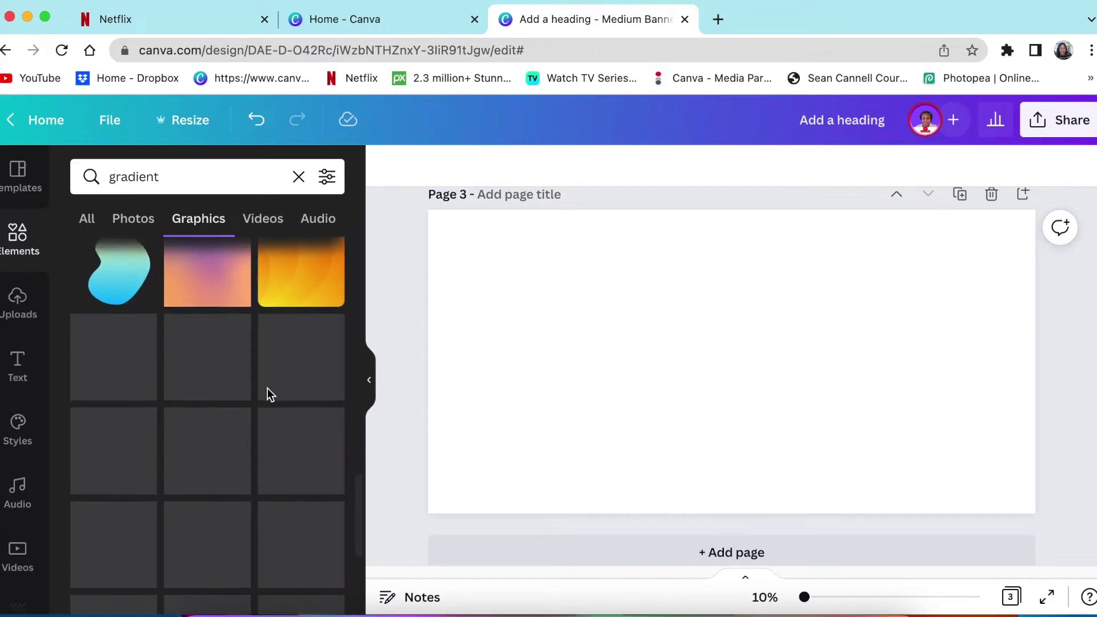
pyautogui.scroll(-2, 270, 395)
pyautogui.scroll(-3, 267, 398)
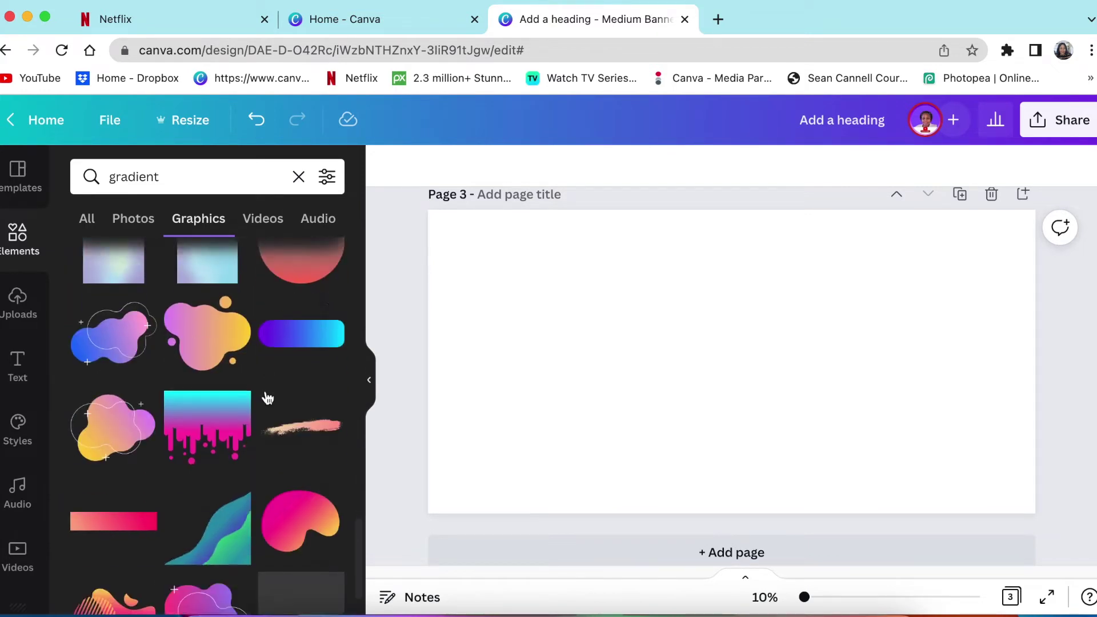
pyautogui.scroll(-4, 268, 398)
pyautogui.scroll(-8, 266, 398)
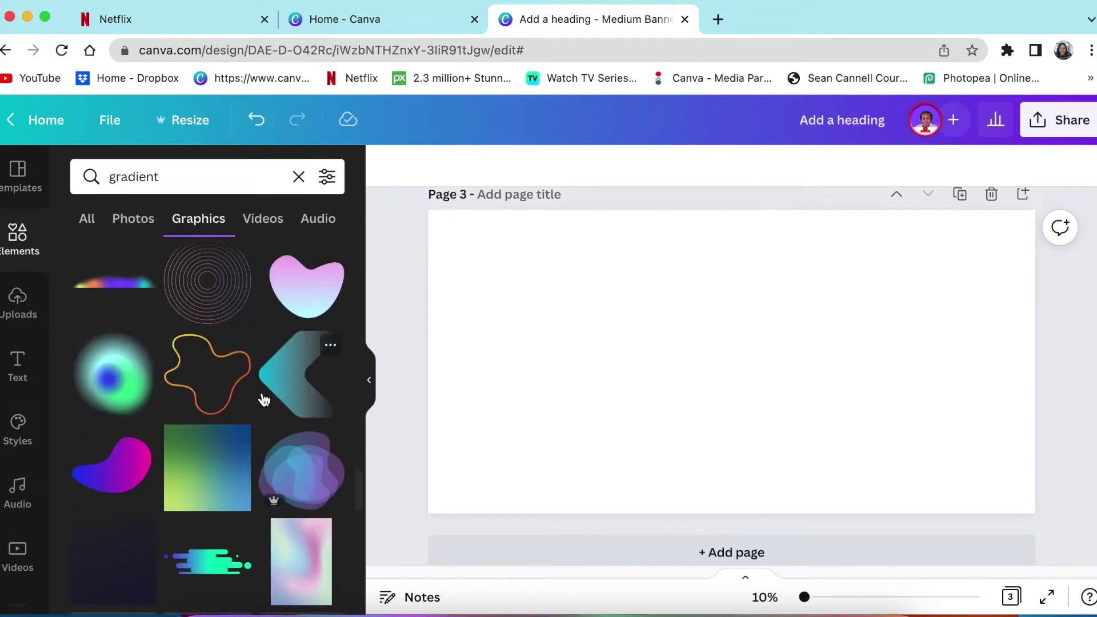
# - Place the purple gradient graphic on Page 3 and stretch it to cover the whole page
pyautogui.moveTo(113, 440); pyautogui.dragTo(500, 286)
pyautogui.moveTo(558, 345); pyautogui.dragTo(993, 572)
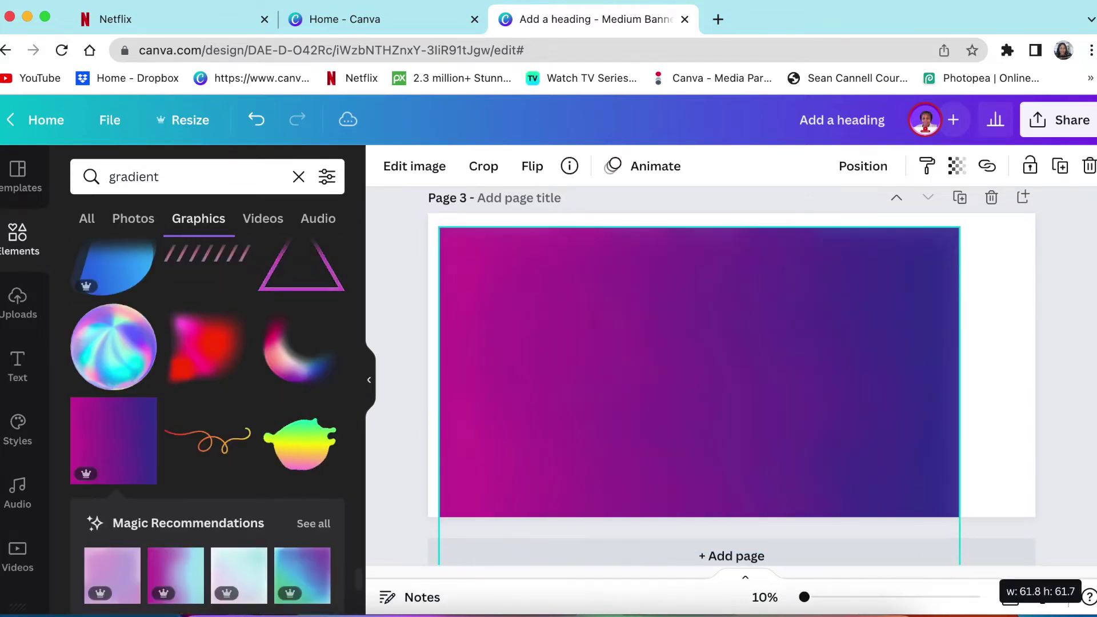
pyautogui.moveTo(820, 420); pyautogui.dragTo(810, 382)
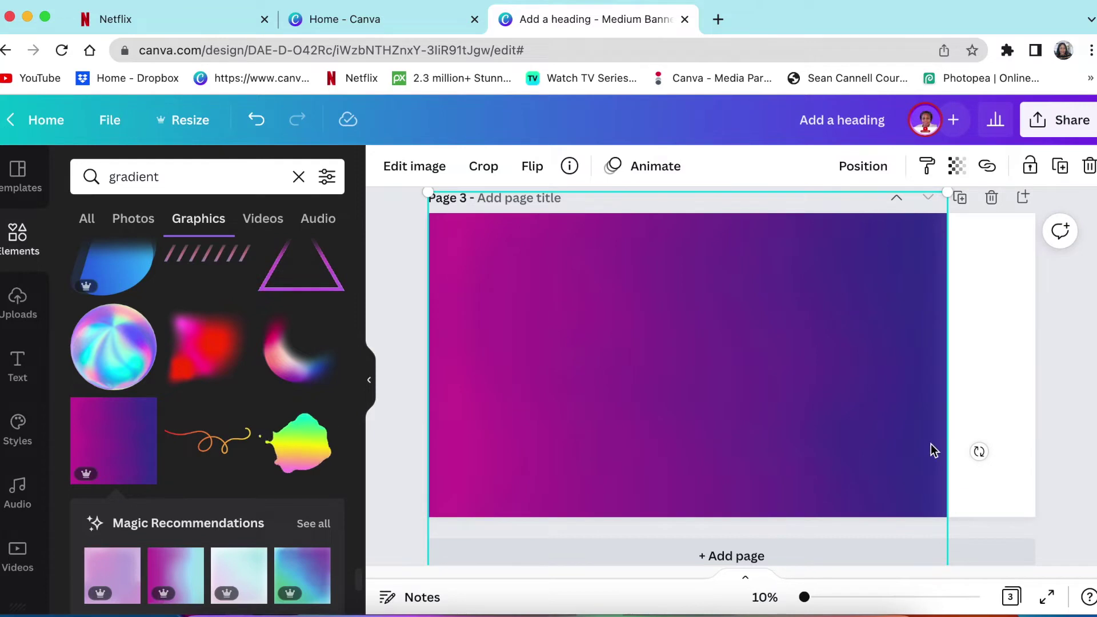
pyautogui.scroll(2, 931, 443)
pyautogui.scroll(-2, 926, 426)
# - Add an Open Sans Bold text box reading 'Dominate social media & grow your small business.'
pyautogui.click(1084, 364)
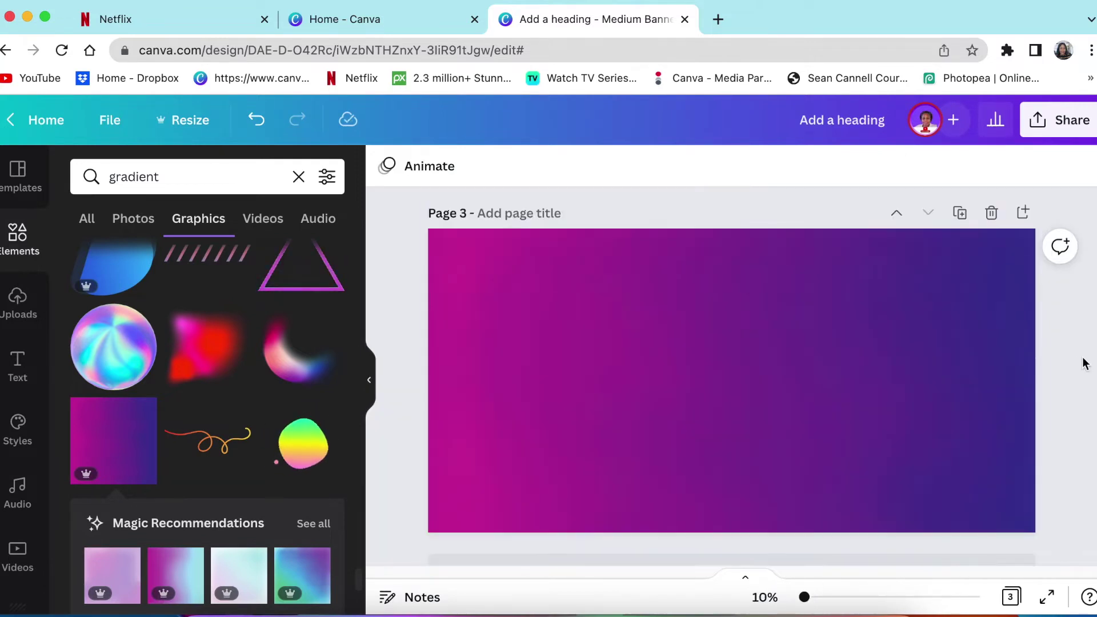
pyautogui.press('t')
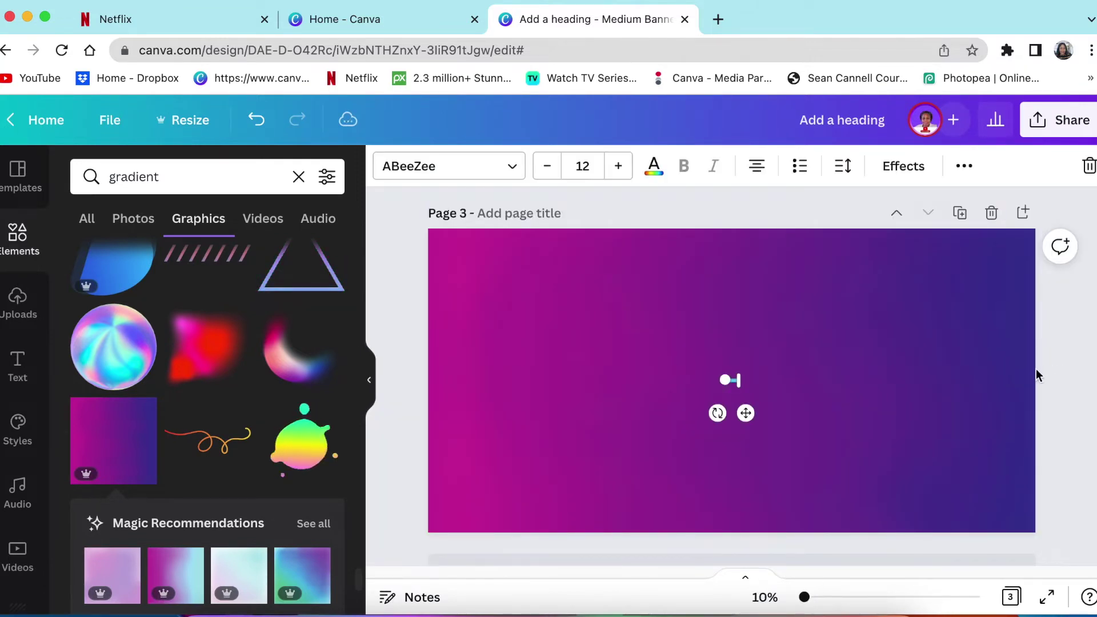
pyautogui.moveTo(724, 380); pyautogui.dragTo(454, 285)
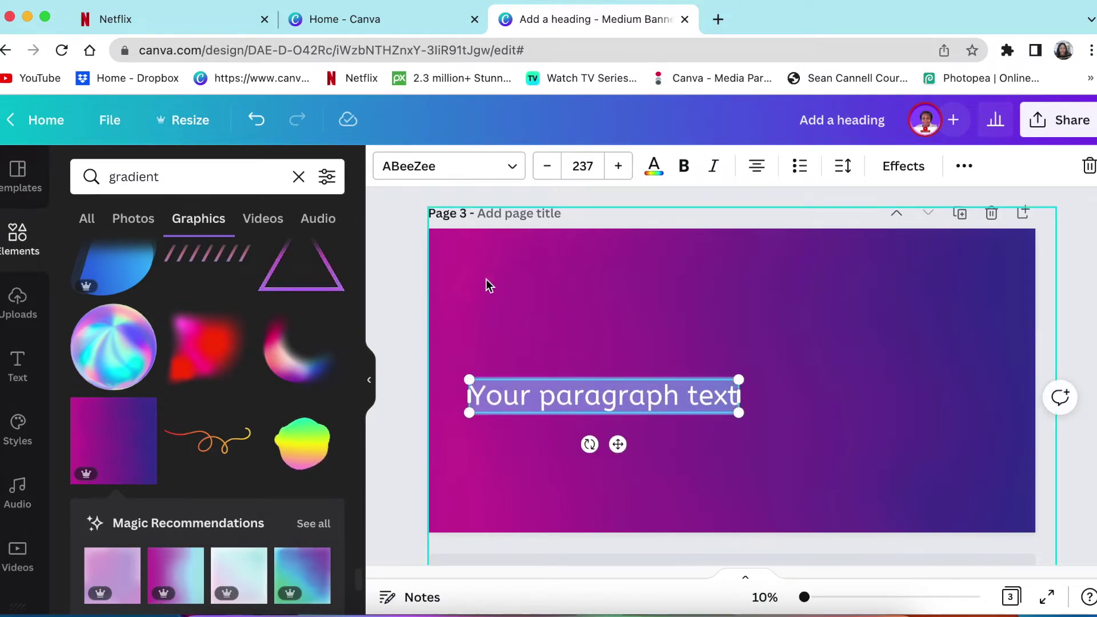
pyautogui.click(513, 167)
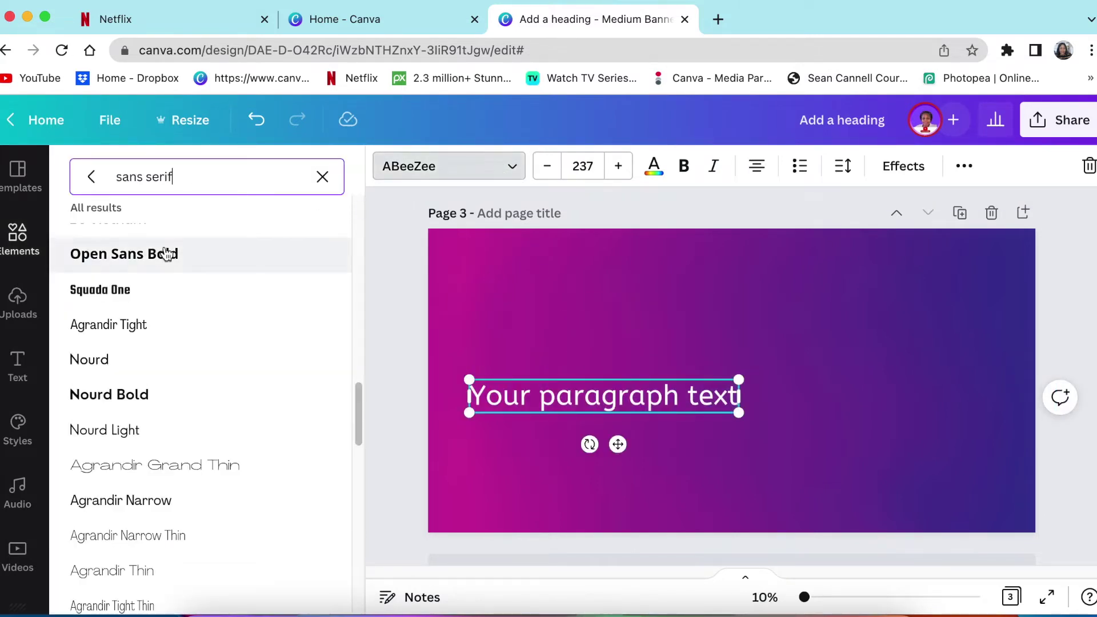
pyautogui.click(146, 257)
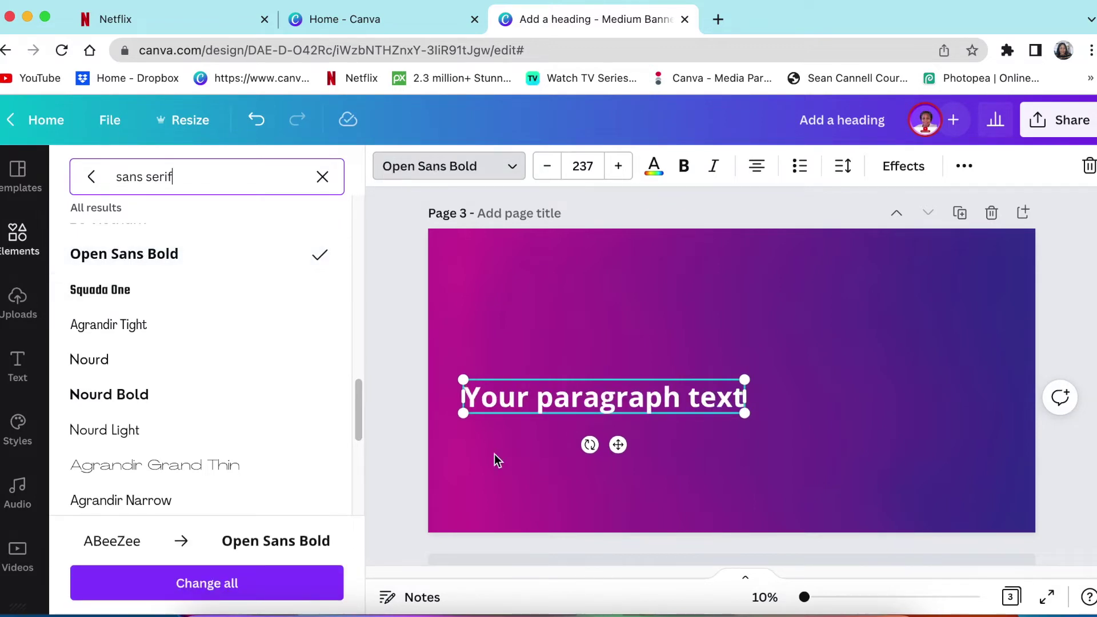
pyautogui.doubleClick(658, 409)
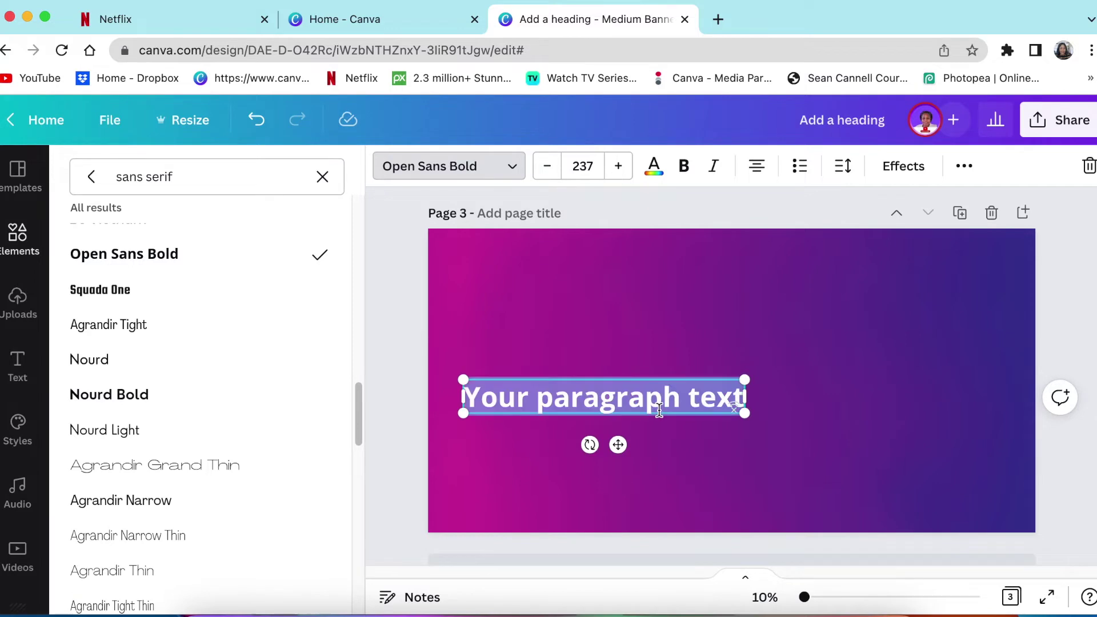
pyautogui.write('Dominate social media')
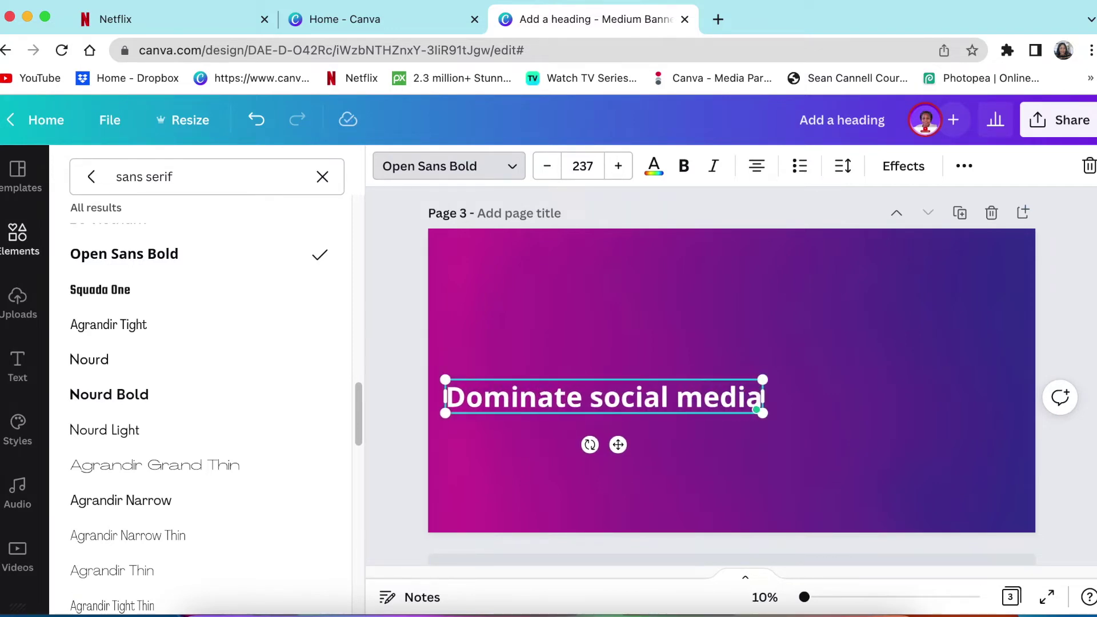
pyautogui.write(' & grow your small business.')
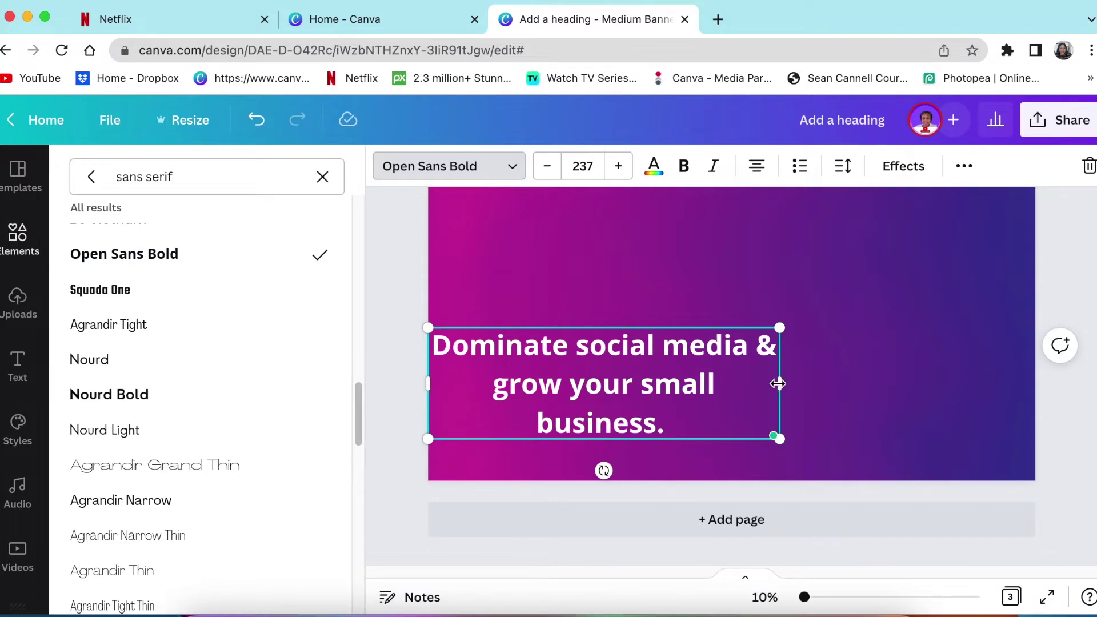
# - Wrap the heading onto four lines, scale it up, and fit it across the page's right side
pyautogui.moveTo(779, 382); pyautogui.dragTo(654, 374)
pyautogui.moveTo(652, 328); pyautogui.dragTo(761, 273)
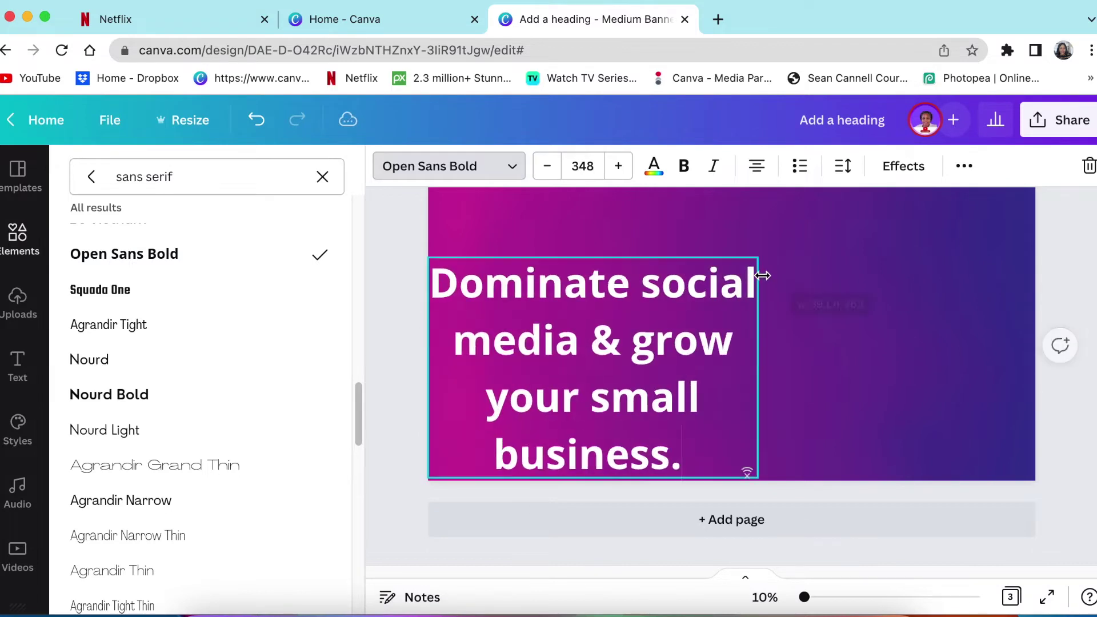
pyautogui.moveTo(520, 316); pyautogui.dragTo(767, 288)
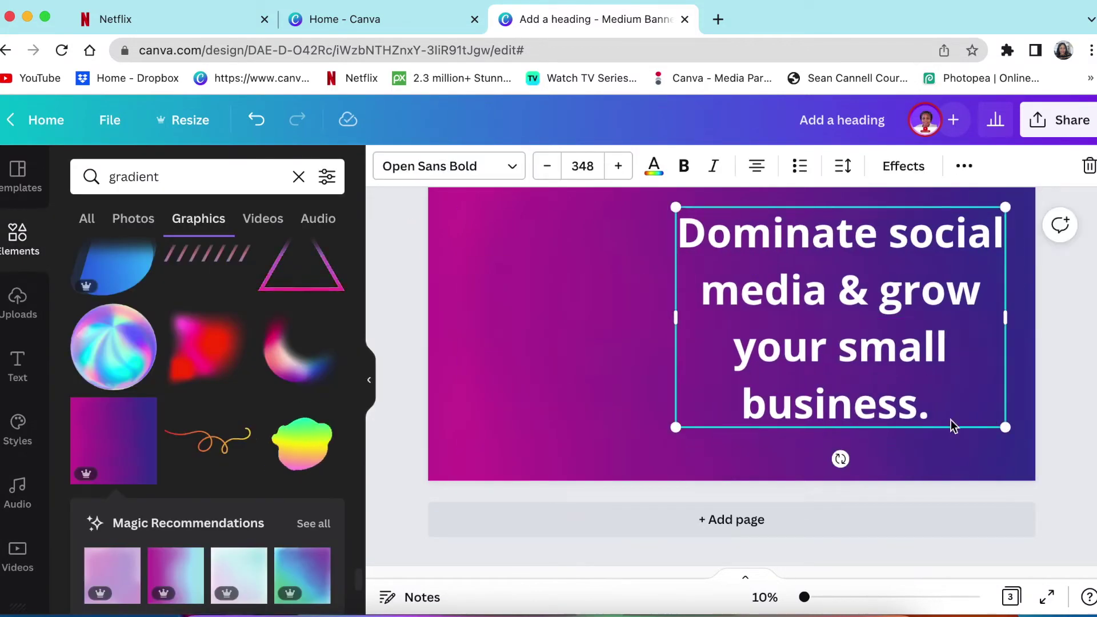
pyautogui.moveTo(1004, 426); pyautogui.dragTo(1031, 448)
pyautogui.moveTo(983, 390); pyautogui.dragTo(965, 388)
pyautogui.moveTo(1013, 448); pyautogui.dragTo(1021, 461)
pyautogui.moveTo(1003, 404); pyautogui.dragTo(1000, 397)
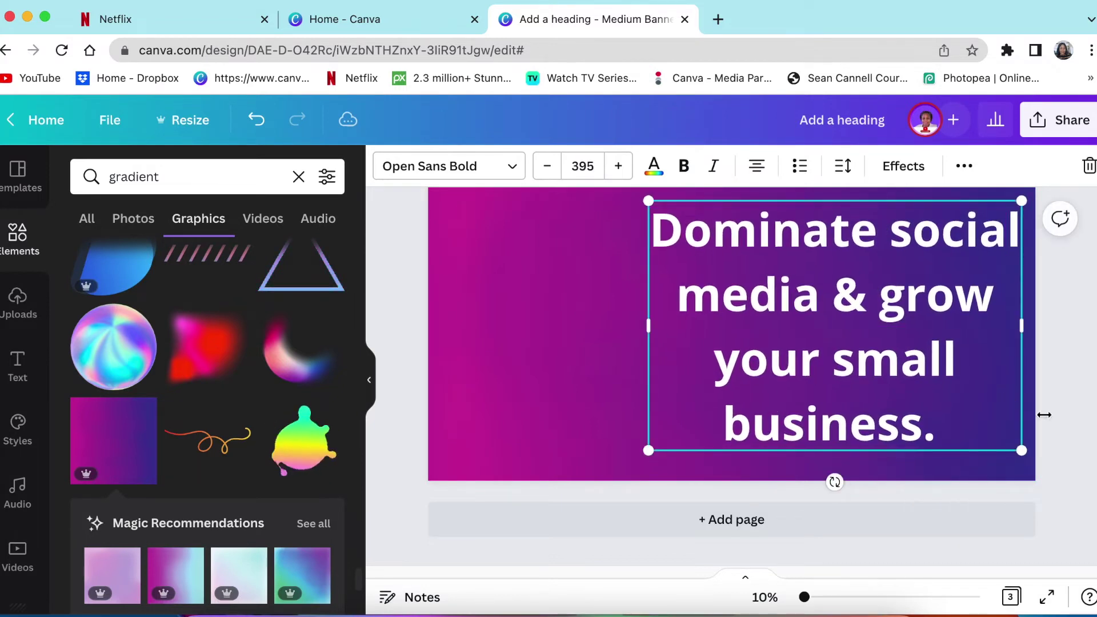
# - Make the heading bold and nudge it slightly down
pyautogui.click(685, 166)
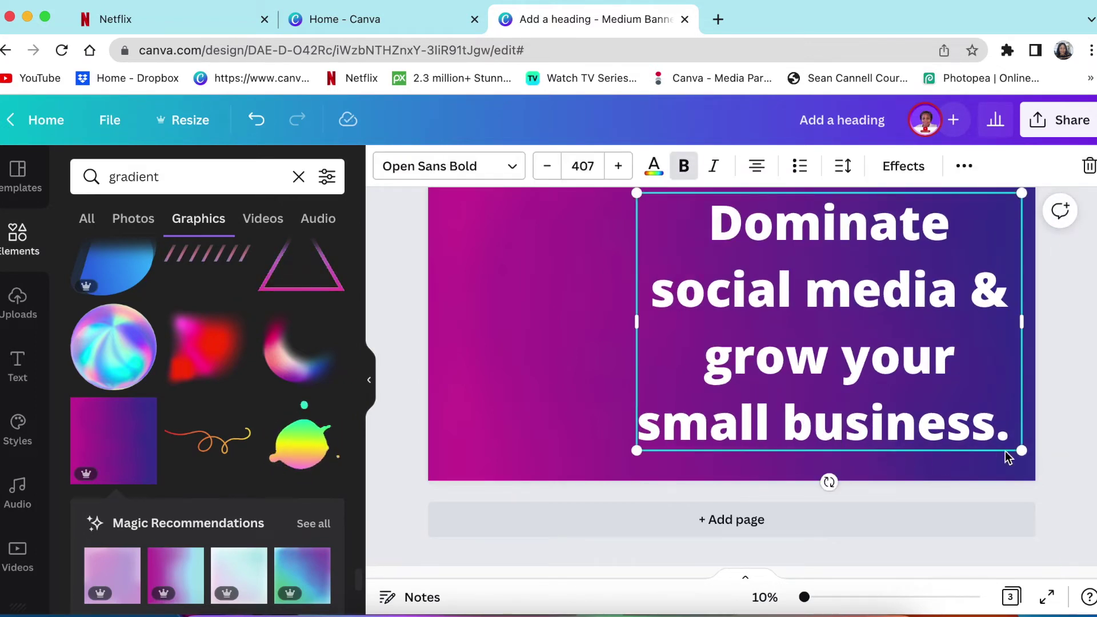
pyautogui.click(1089, 393)
pyautogui.moveTo(886, 326); pyautogui.dragTo(887, 330)
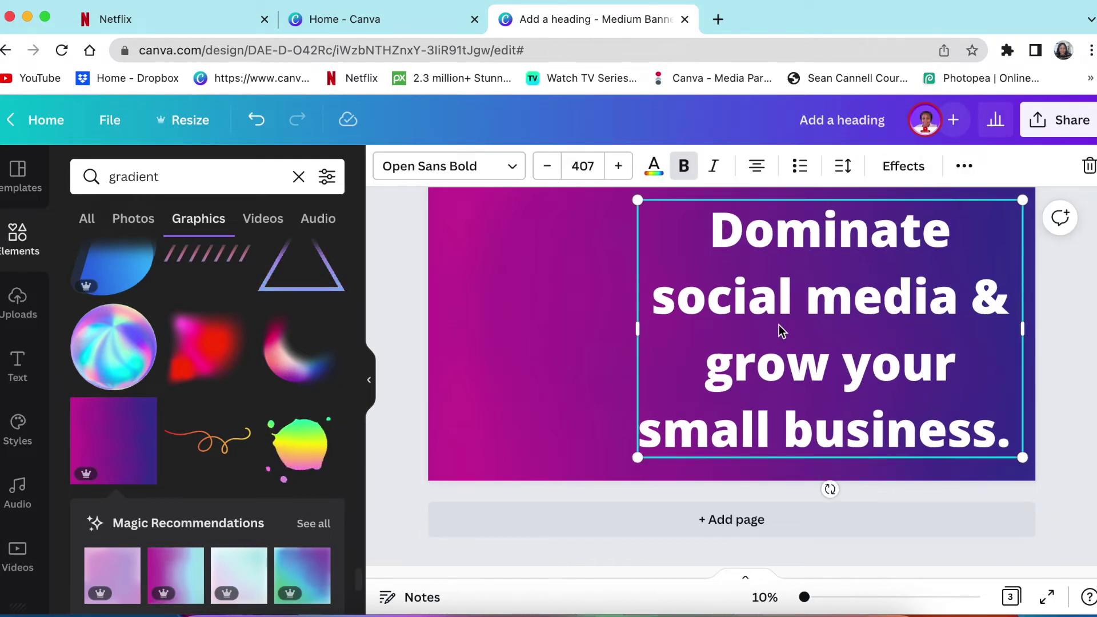
pyautogui.click(1079, 419)
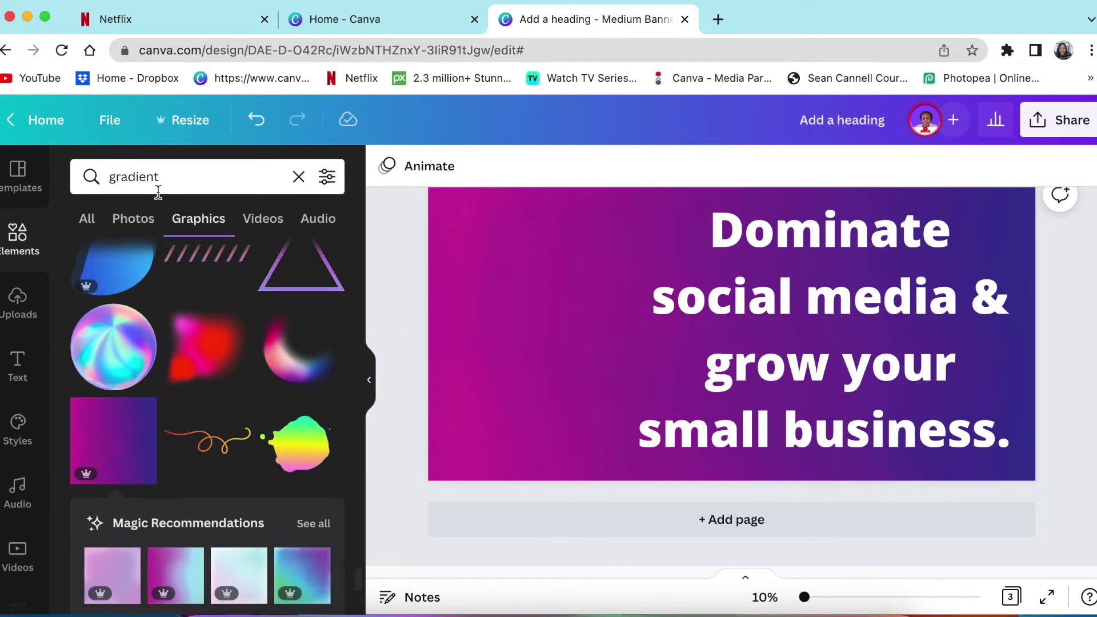
# - Add the TikTok, Facebook and YouTube logos from recently used elements and arrange them top-left
pyautogui.click(298, 177)
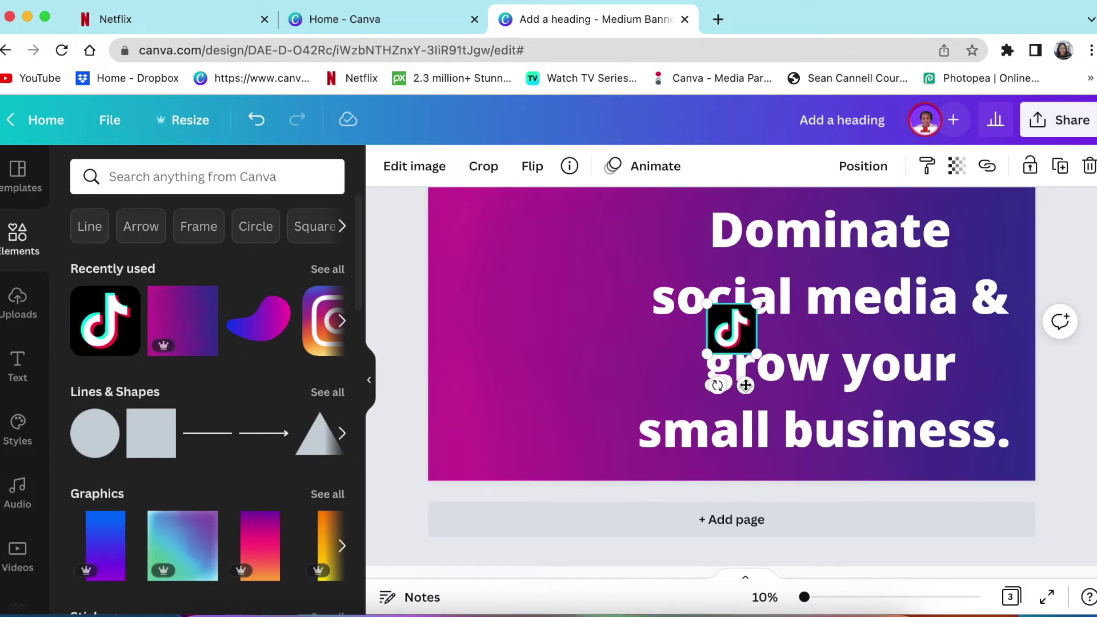
pyautogui.moveTo(745, 385); pyautogui.dragTo(497, 309)
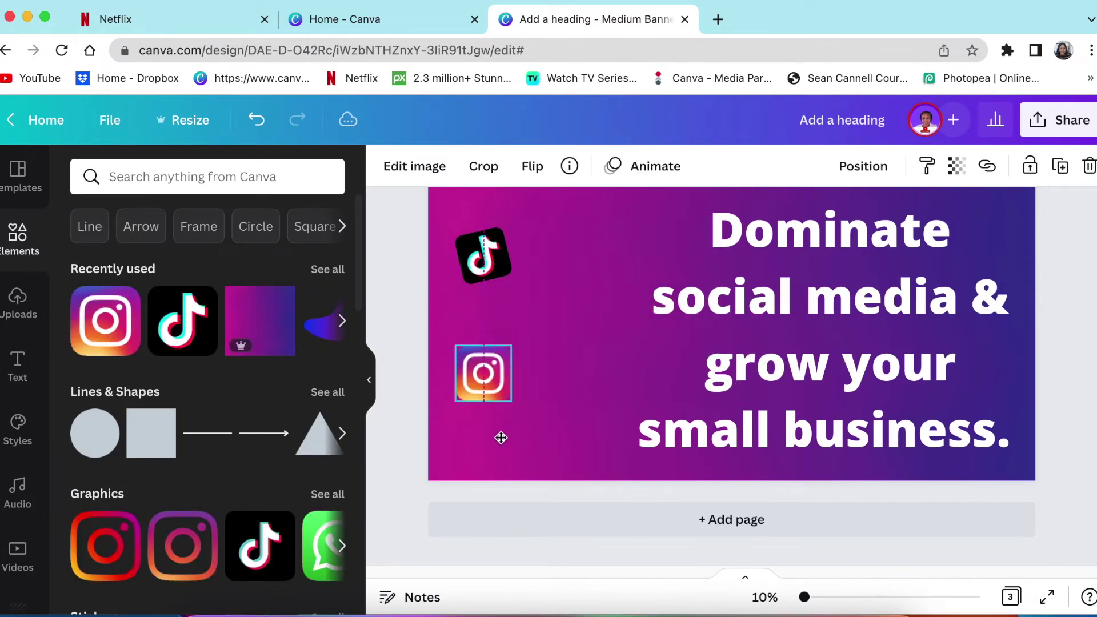
pyautogui.click(341, 321)
pyautogui.click(183, 318)
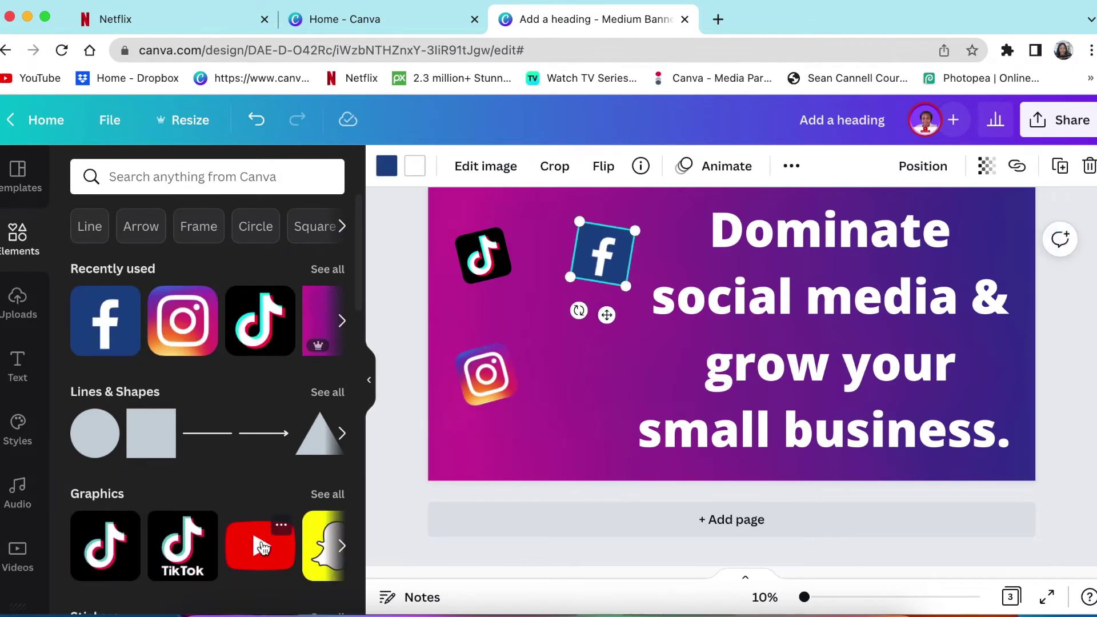
pyautogui.click(261, 547)
pyautogui.moveTo(730, 340); pyautogui.dragTo(550, 325)
pyautogui.moveTo(486, 374); pyautogui.dragTo(480, 393)
pyautogui.moveTo(483, 256); pyautogui.dragTo(477, 251)
# - Add the Instagram and Twitter logos, deleting the Twitter copy dropped near the page centre
pyautogui.click(342, 321)
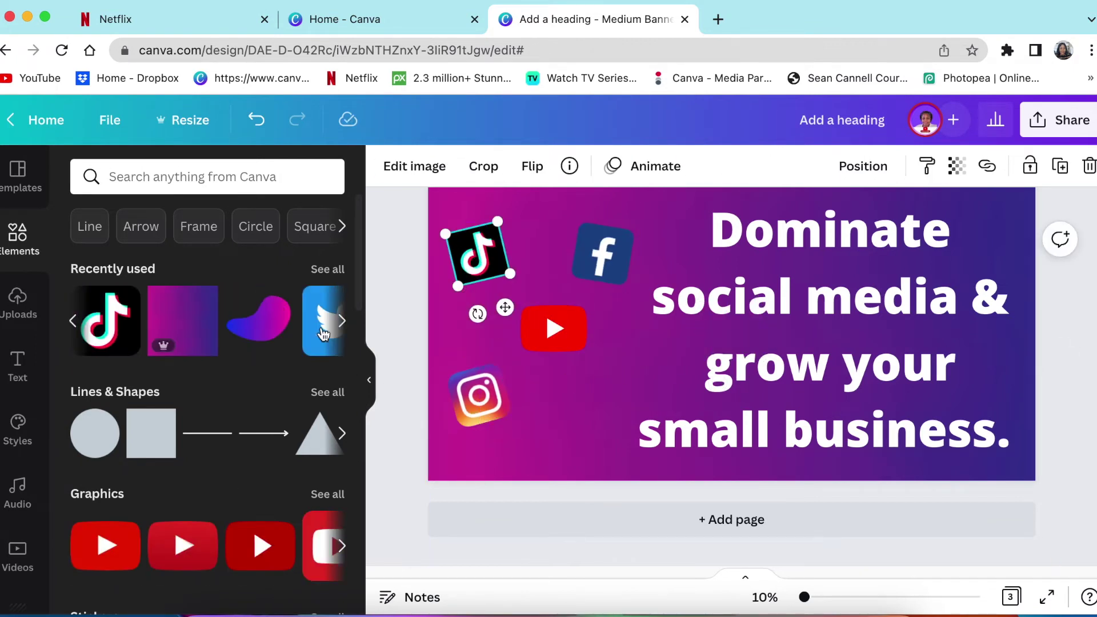
pyautogui.click(323, 334)
pyautogui.click(105, 320)
pyautogui.moveTo(106, 320); pyautogui.dragTo(735, 334)
pyautogui.press('Delete')
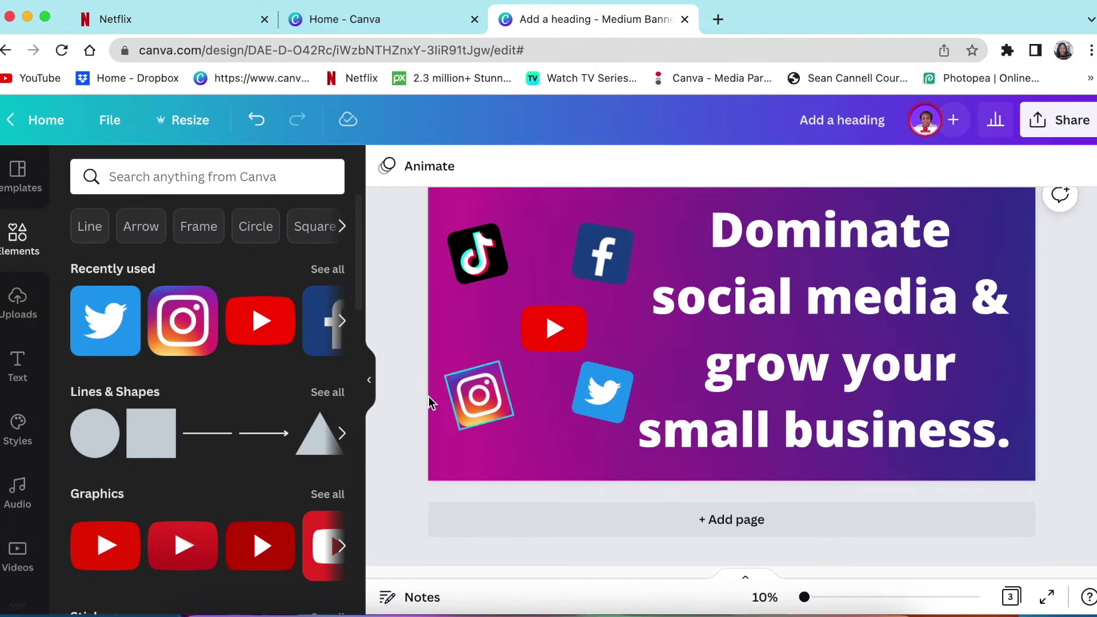
# - Add a text box at the banner's bottom-left and shift the headline slightly right
pyautogui.press('t')
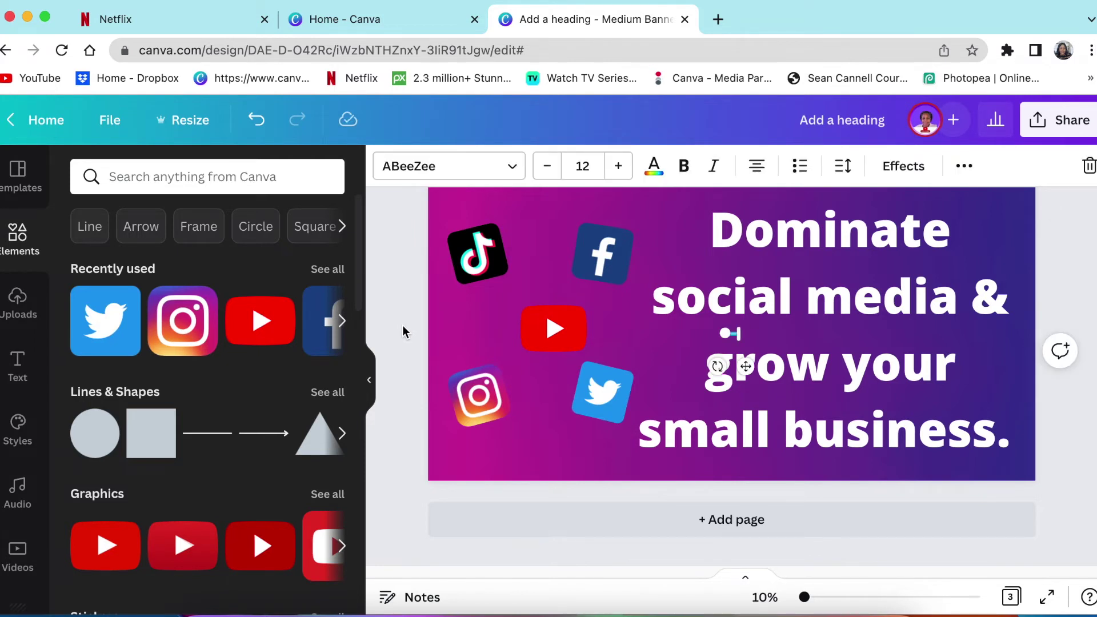
pyautogui.moveTo(726, 335); pyautogui.dragTo(537, 314)
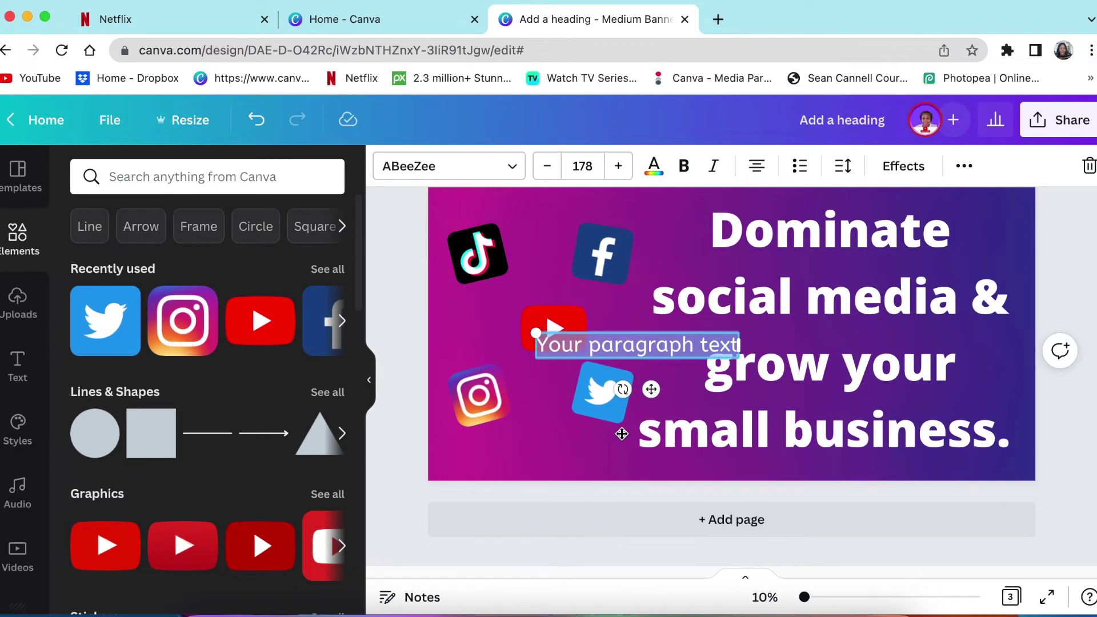
pyautogui.moveTo(651, 389); pyautogui.dragTo(558, 497)
pyautogui.click(755, 383)
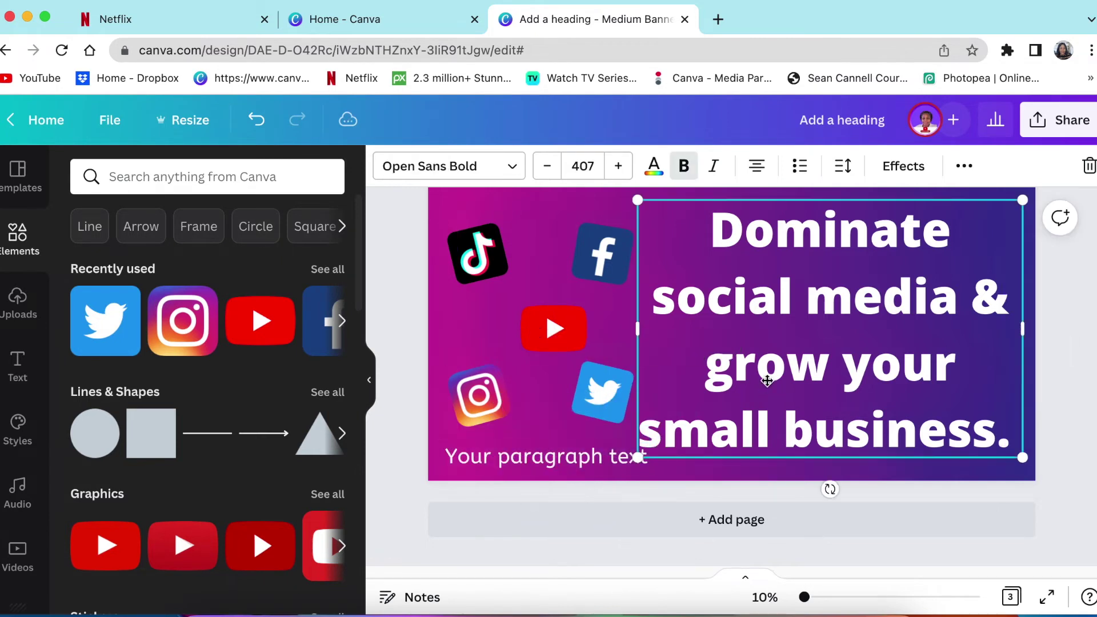
pyautogui.moveTo(768, 381); pyautogui.dragTo(777, 381)
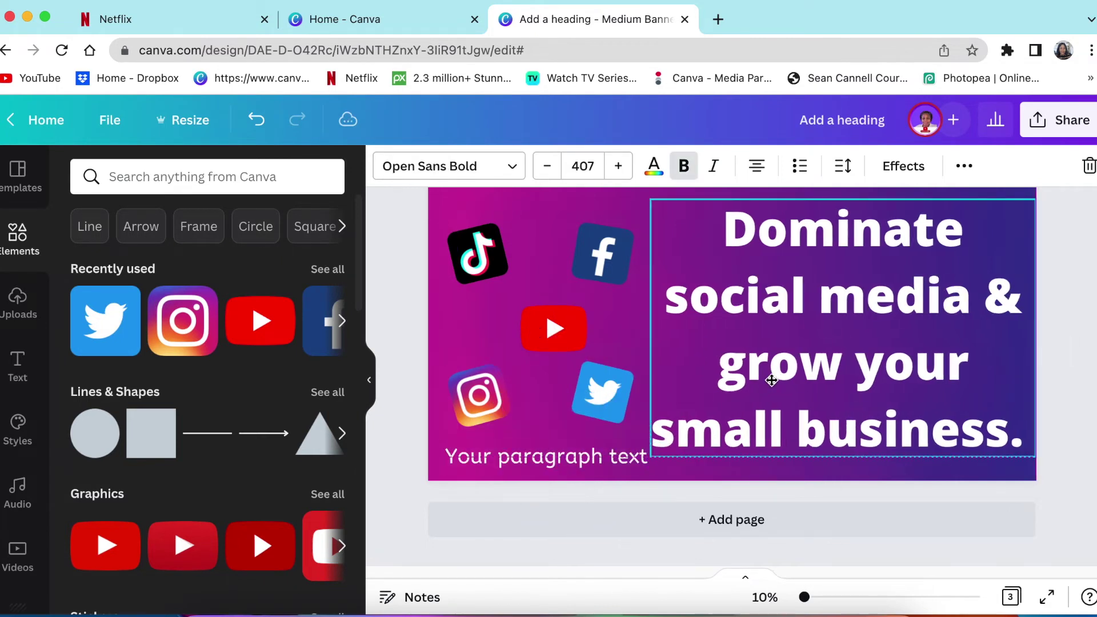
# - Replace the new text box's placeholder with 'learnwithzar.com'
pyautogui.doubleClick(522, 452)
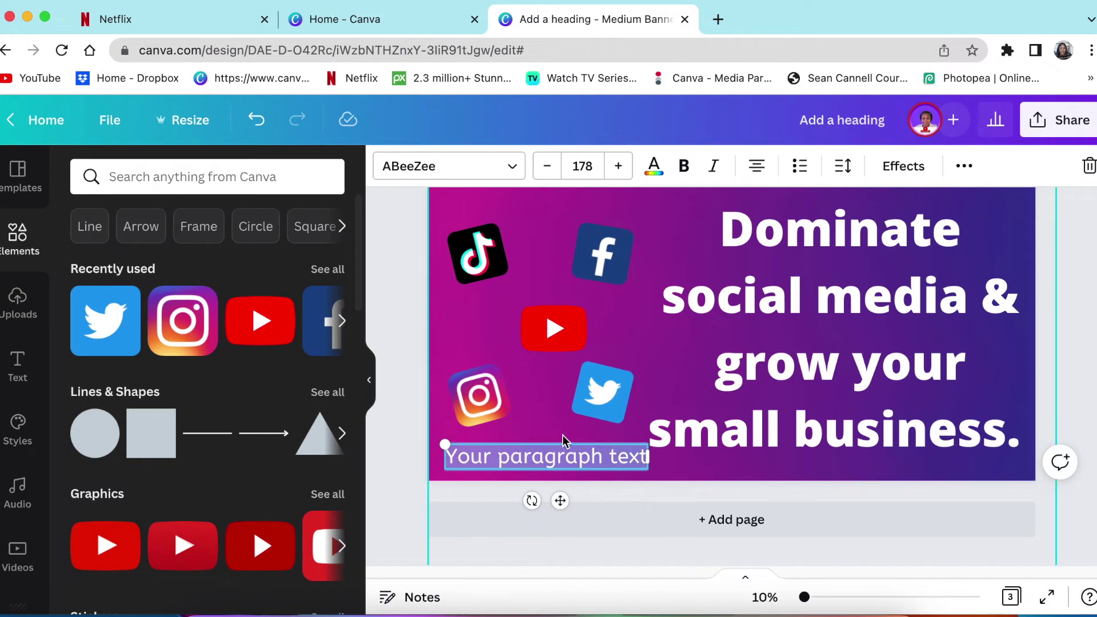
pyautogui.write('learnwithzar.co')
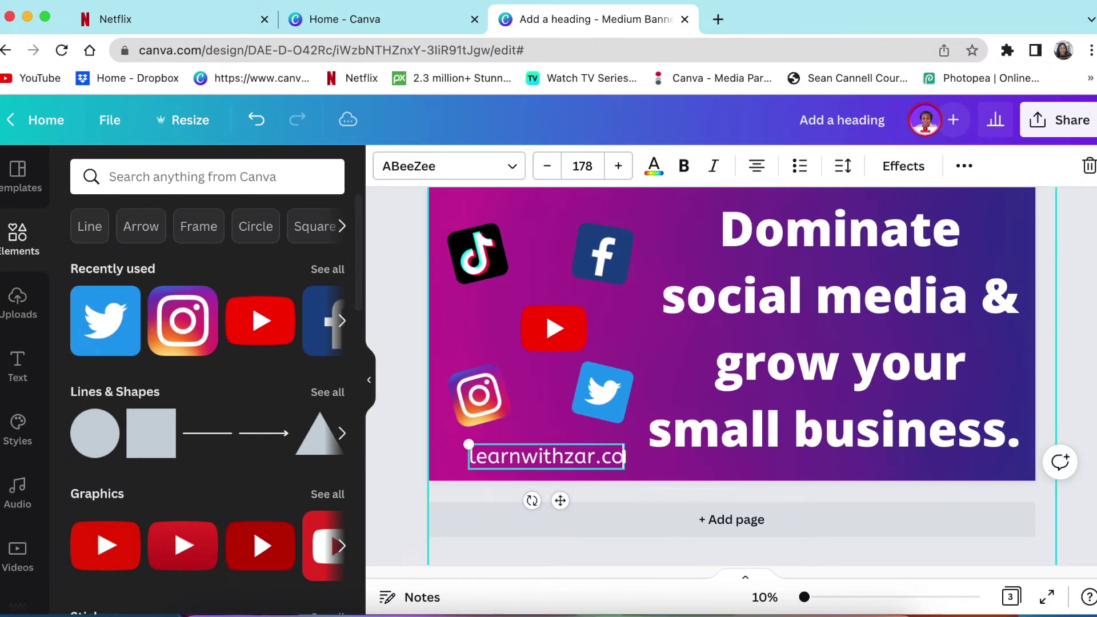
pyautogui.write('m')
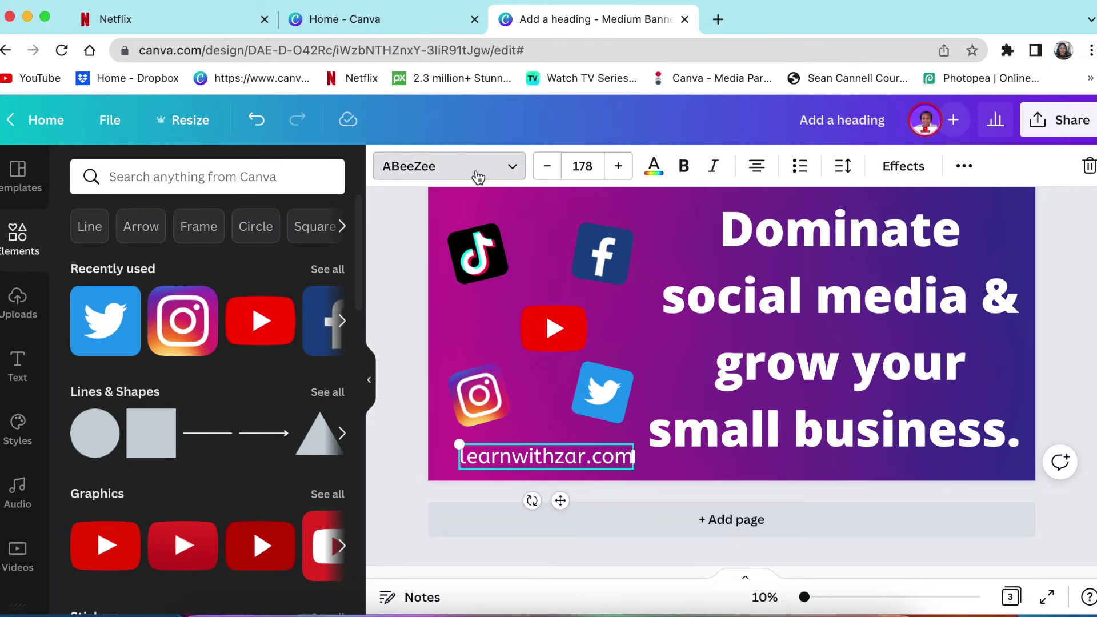
pyautogui.click(475, 174)
# - Set learnwithzar.com to bold Open Sans Bold and enlarge it slightly
pyautogui.click(188, 267)
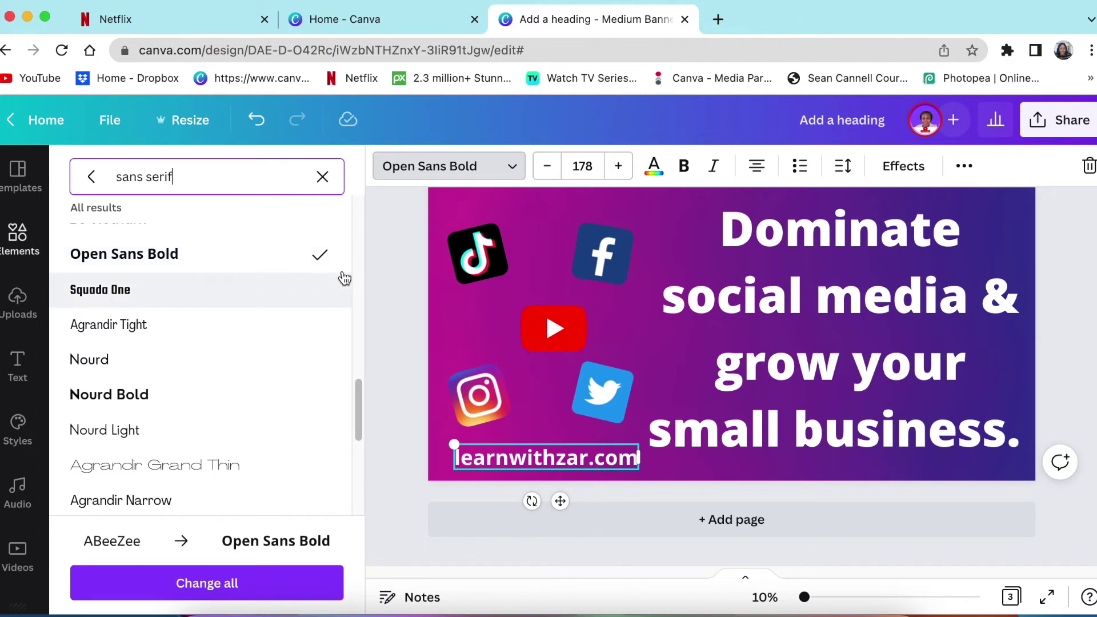
pyautogui.click(683, 166)
pyautogui.click(402, 303)
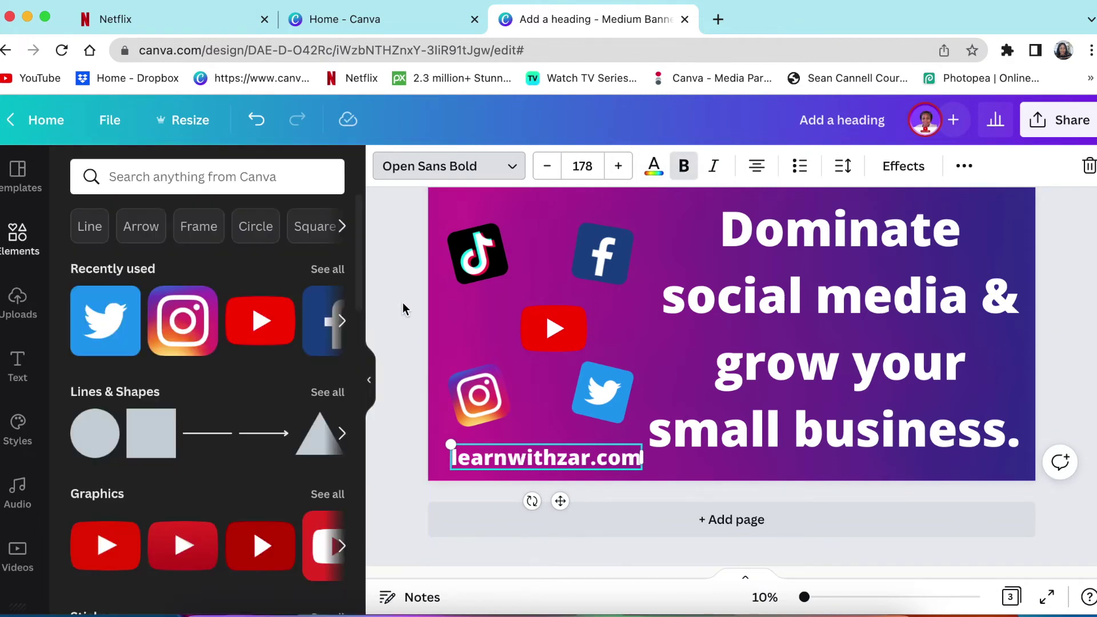
pyautogui.click(392, 404)
pyautogui.click(562, 464)
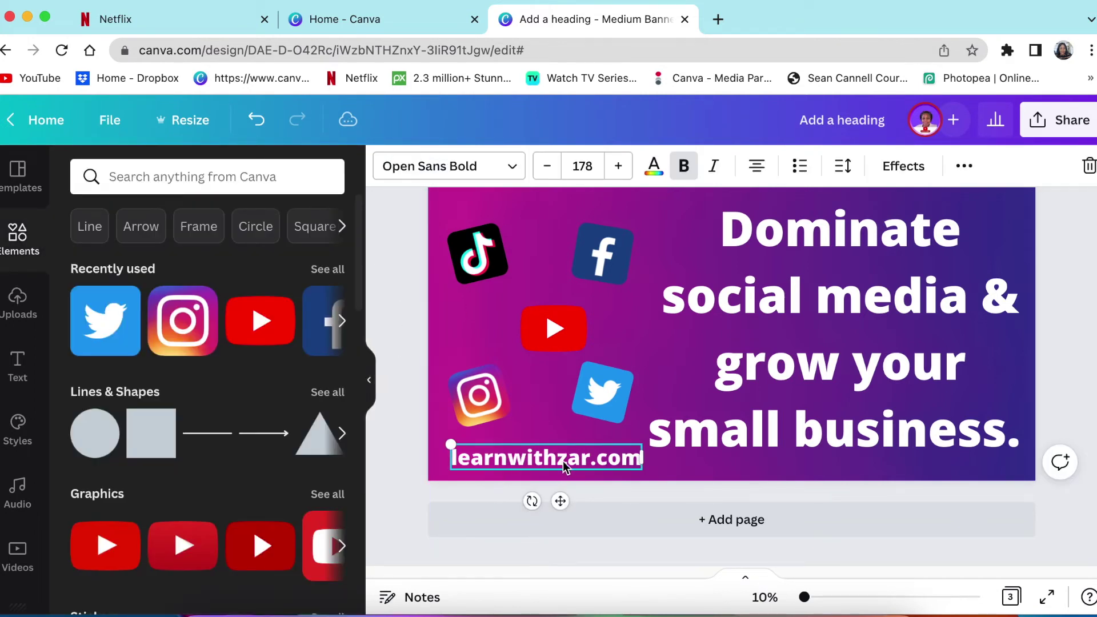
pyautogui.moveTo(451, 444); pyautogui.dragTo(437, 441)
# - Nudge the Twitter and Facebook icons right and fine-tune the URL's vertical position
pyautogui.moveTo(621, 385); pyautogui.dragTo(634, 386)
pyautogui.click(617, 247)
pyautogui.moveTo(617, 247); pyautogui.dragTo(623, 247)
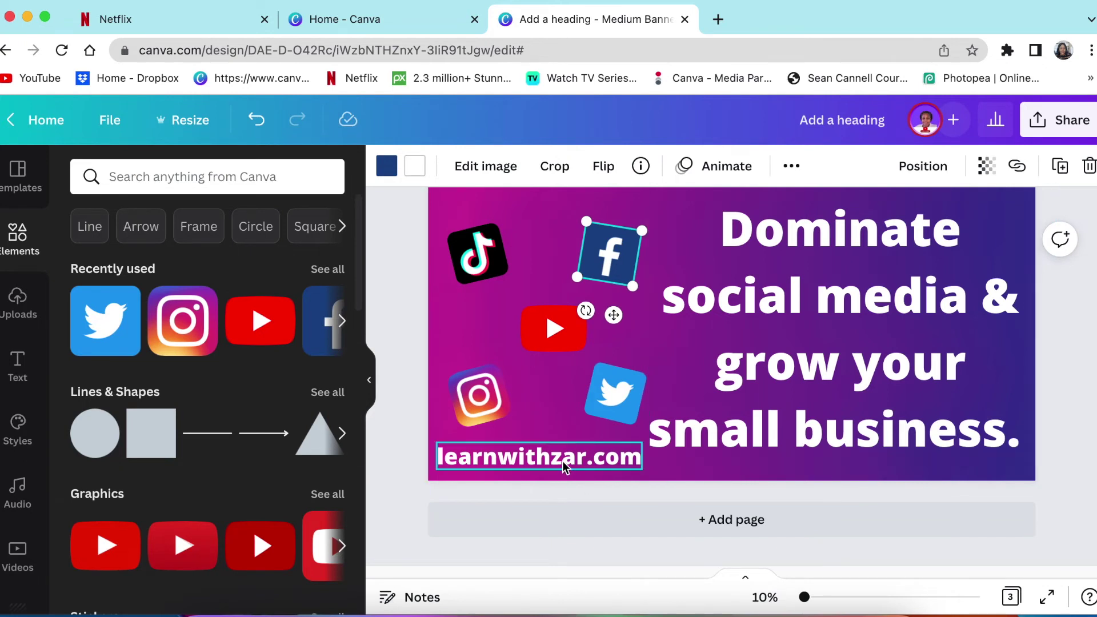
pyautogui.moveTo(562, 461); pyautogui.dragTo(561, 458)
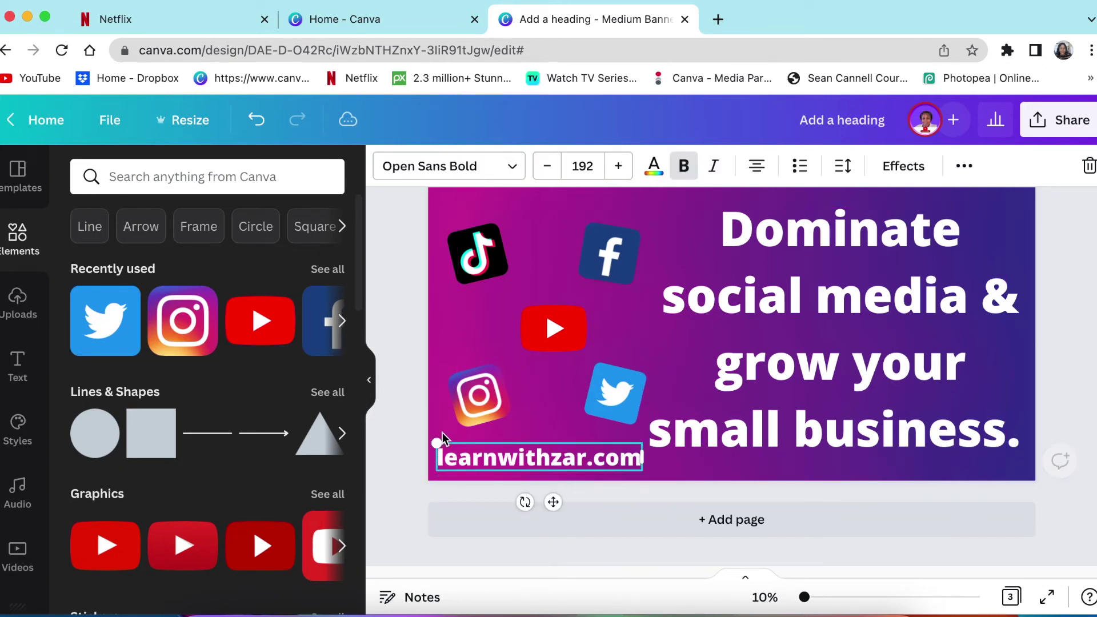
pyautogui.click(404, 382)
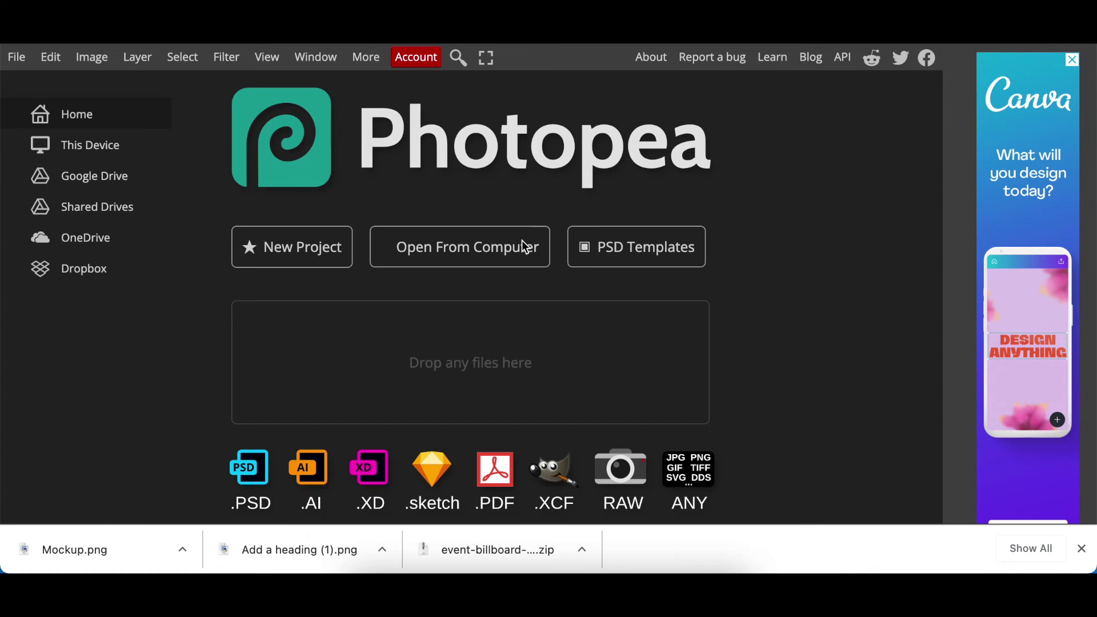
# - Open Mockup.psd from the computer in Photopea
pyautogui.click(485, 250)
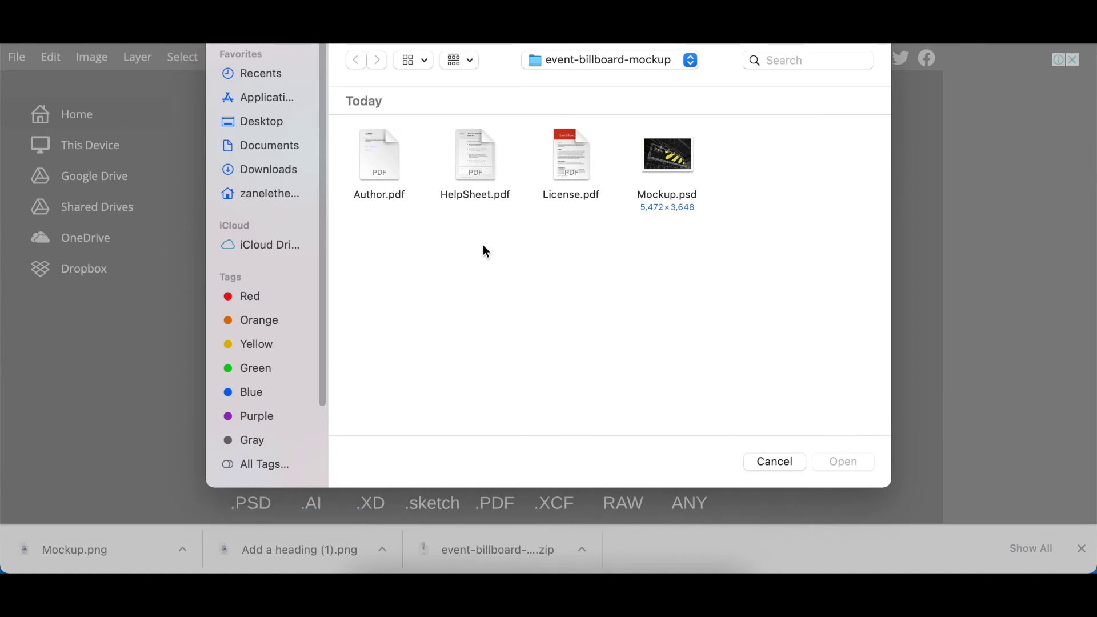
pyautogui.doubleClick(660, 161)
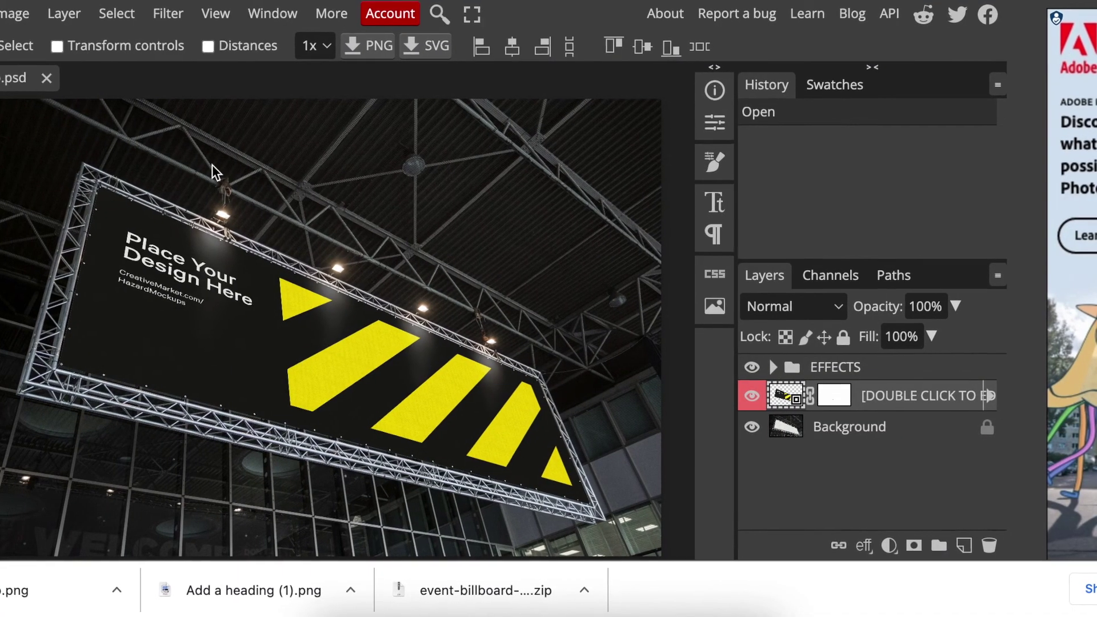
pyautogui.scroll(3, 265, 385)
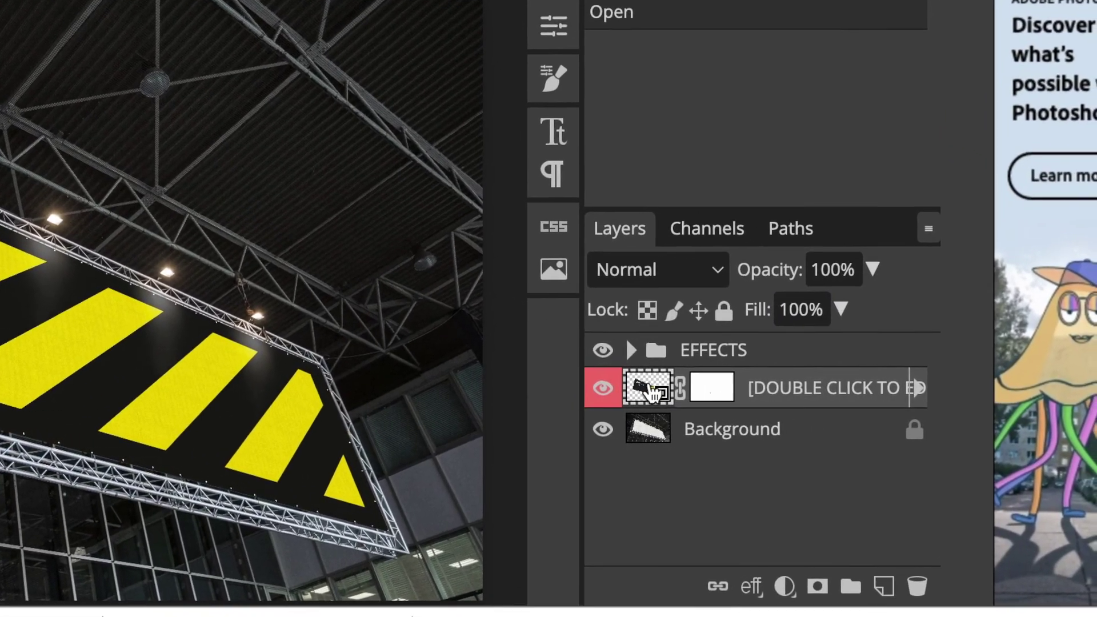
# - Swap the smart object's placeholder for the banner image, stretched edge to edge, and save it
pyautogui.doubleClick(725, 393)
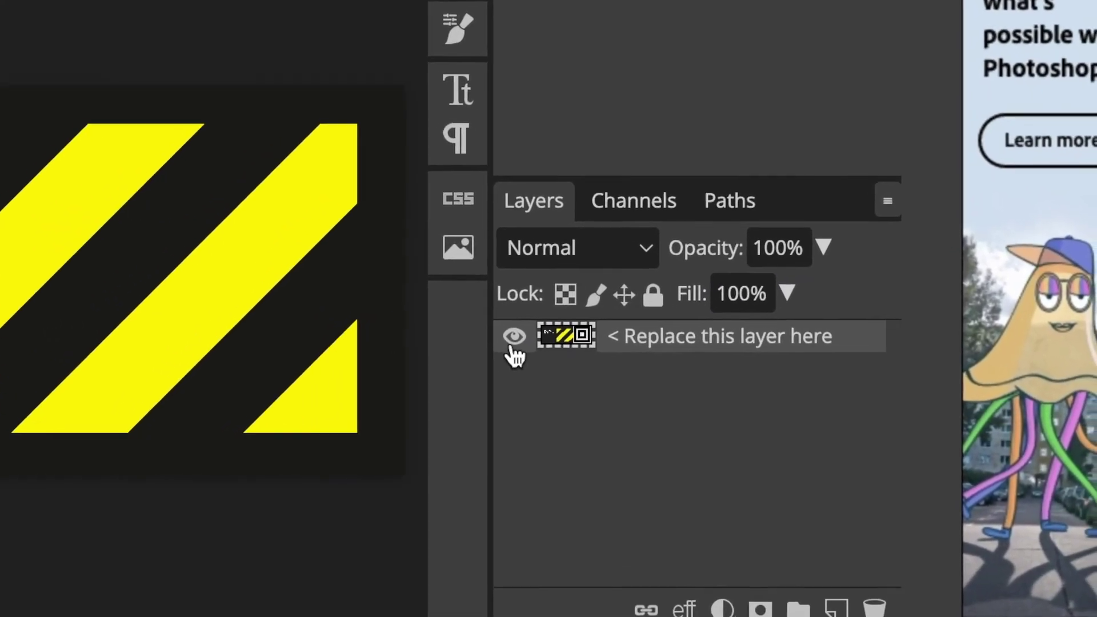
pyautogui.click(439, 331)
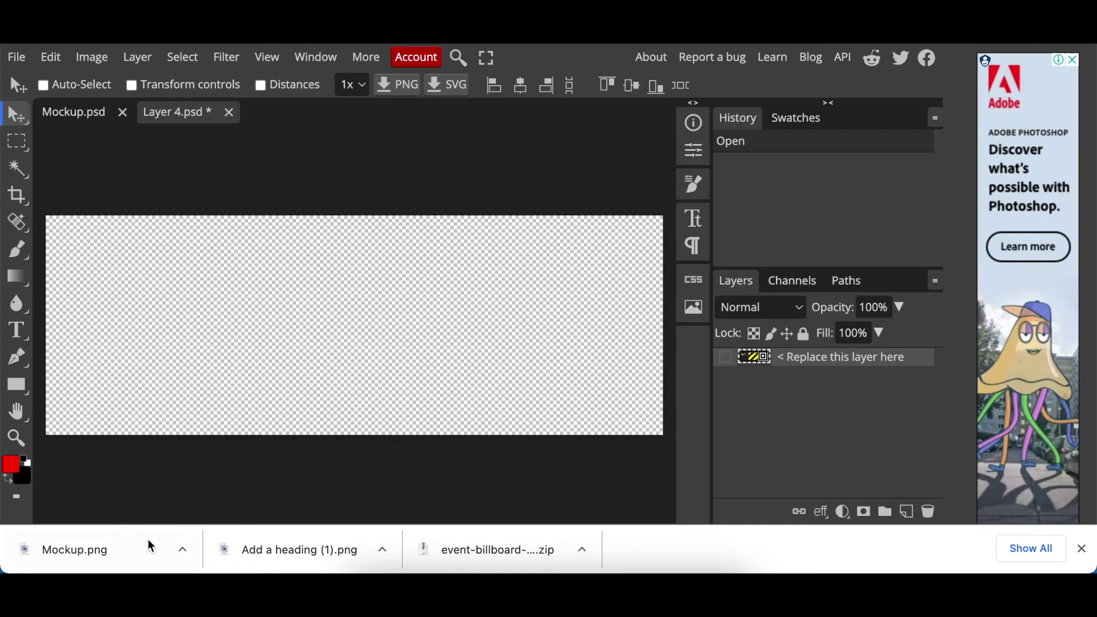
pyautogui.moveTo(269, 553); pyautogui.dragTo(272, 412)
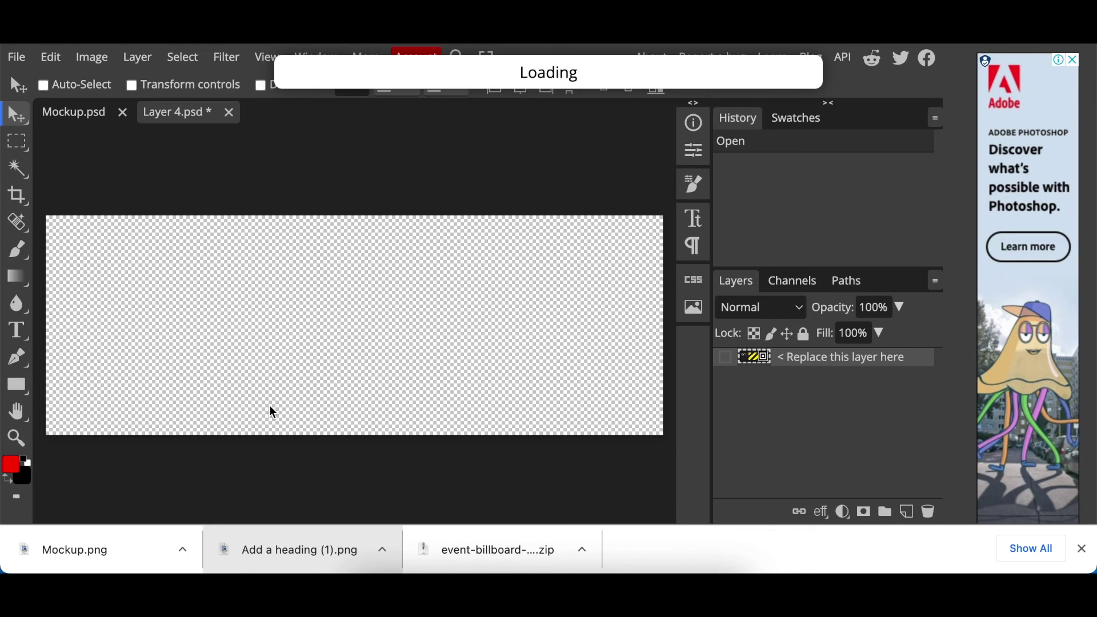
pyautogui.moveTo(135, 325); pyautogui.dragTo(45, 325)
pyautogui.moveTo(575, 325); pyautogui.dragTo(663, 325)
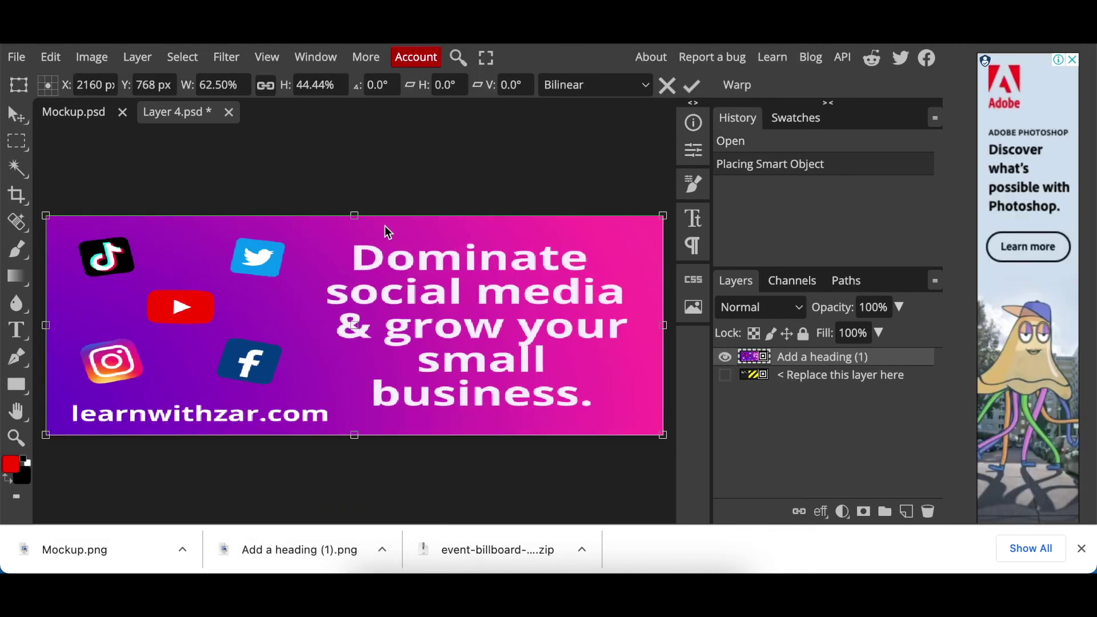
pyautogui.click(16, 57)
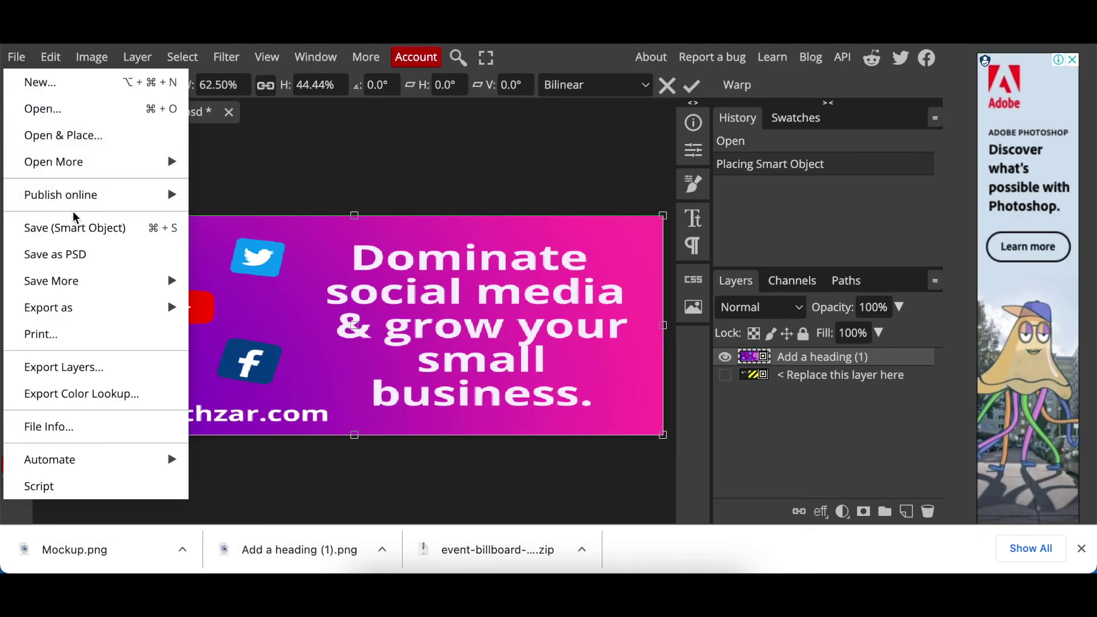
pyautogui.click(84, 229)
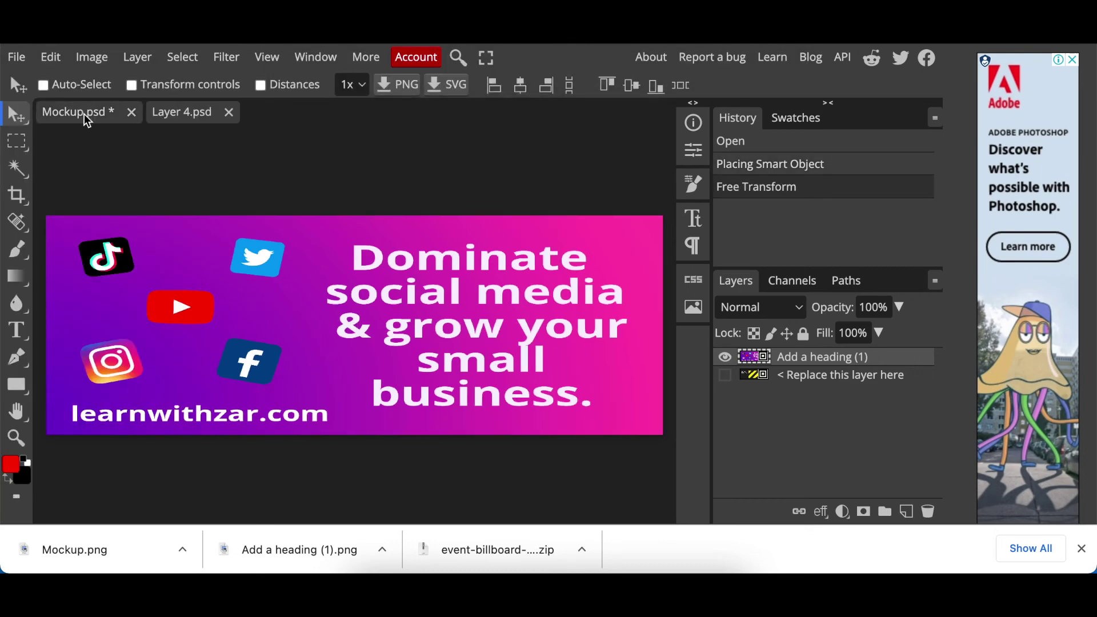
# - Switch back to Mockup.psd and bring up the File > Export as format list
pyautogui.click(84, 114)
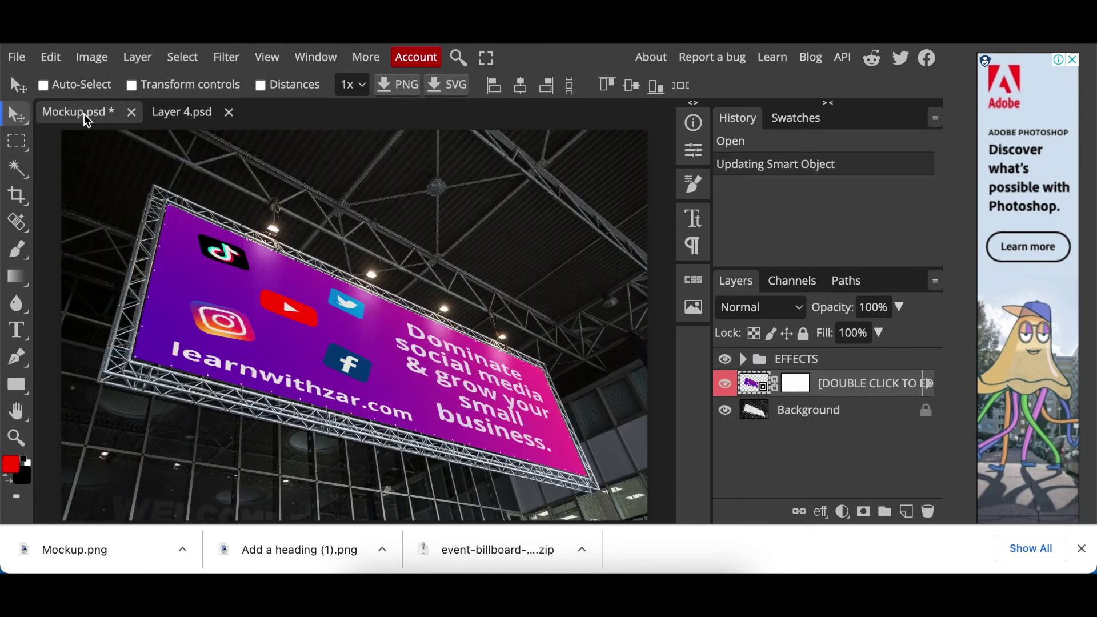
pyautogui.click(23, 59)
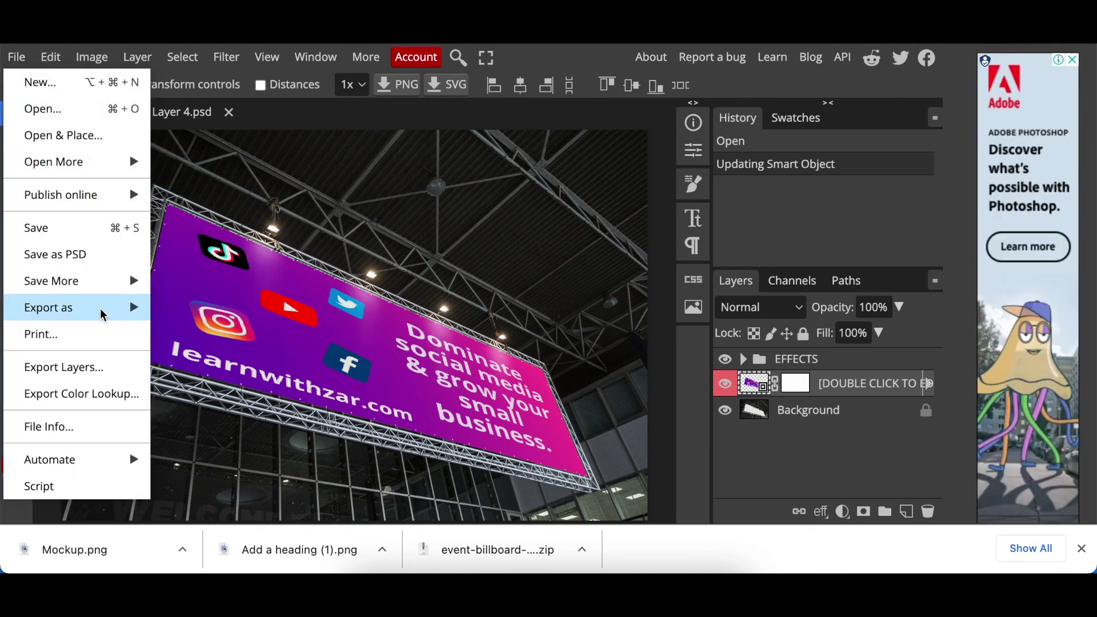
pyautogui.moveTo(103, 314)
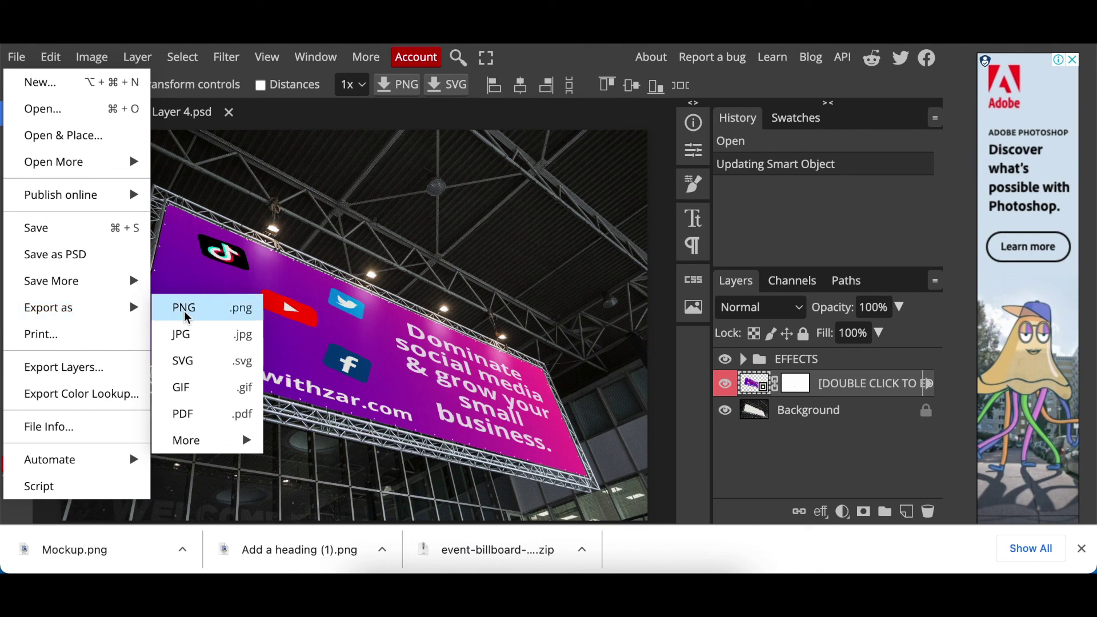
# - Choose PNG from the Export as submenu
pyautogui.click(86, 115)
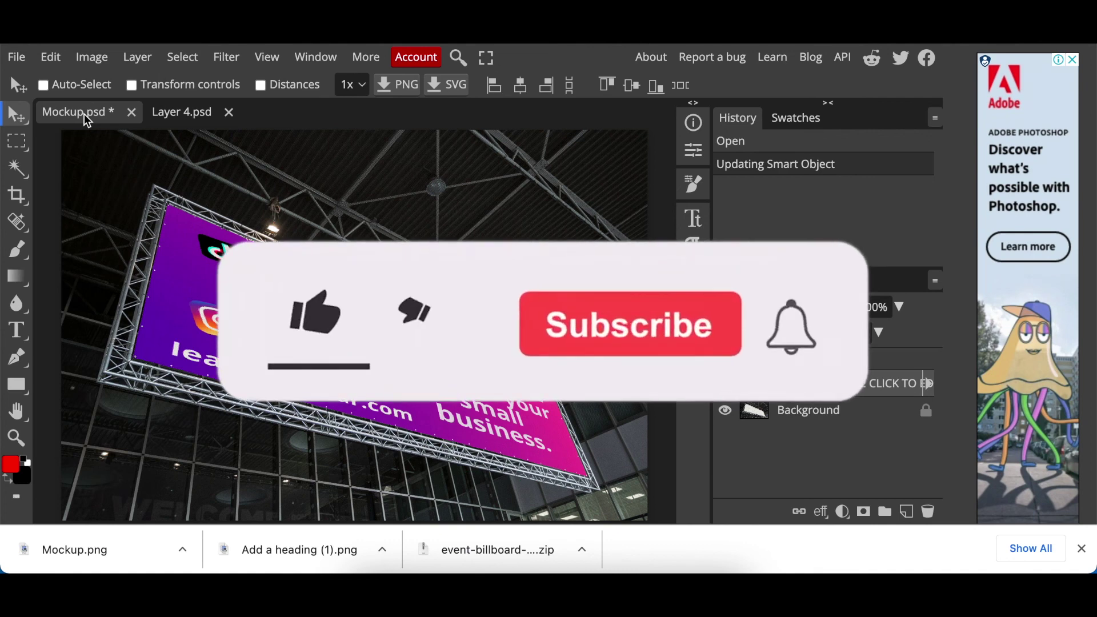